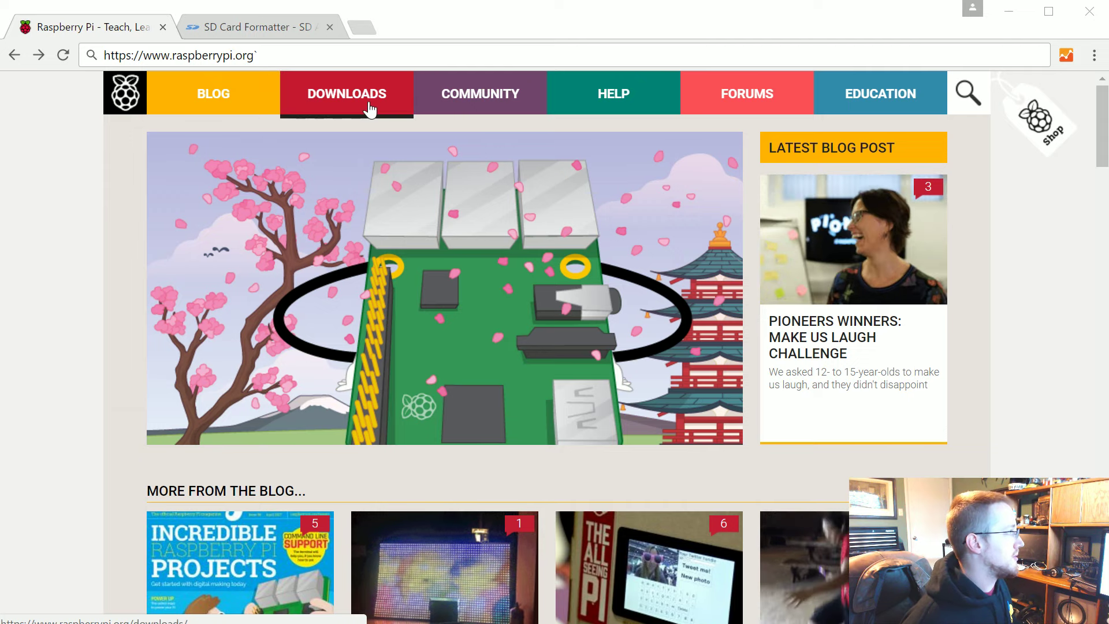
Open the raspberrypi.org Downloads page and browse the NOOBS, Raspbian and third-party OS images
click(345, 103)
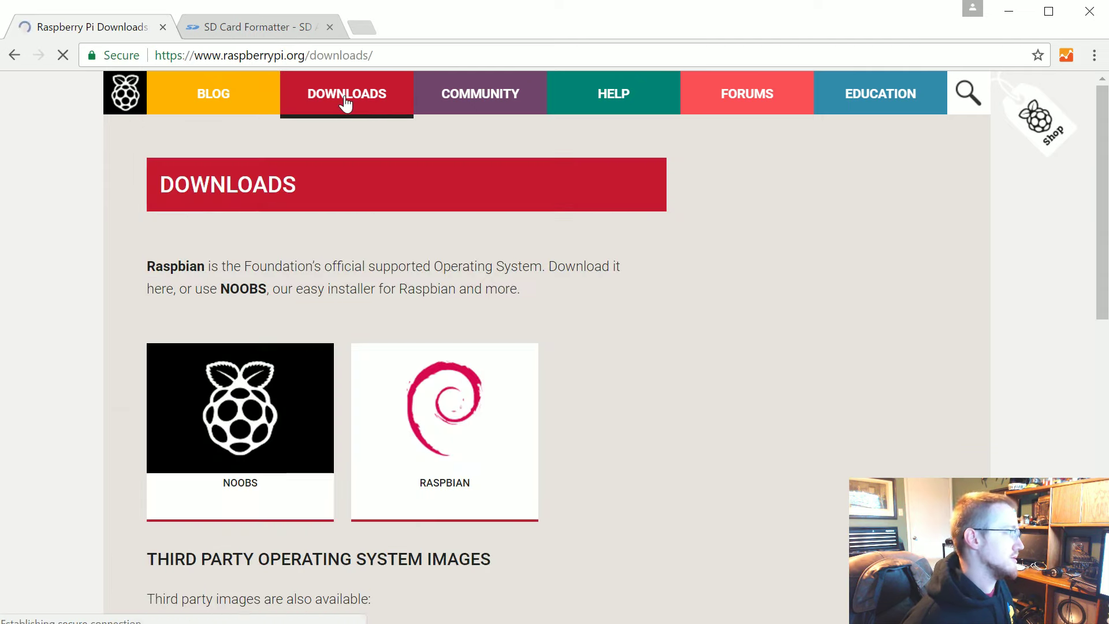
scroll(583, 332, down, 4)
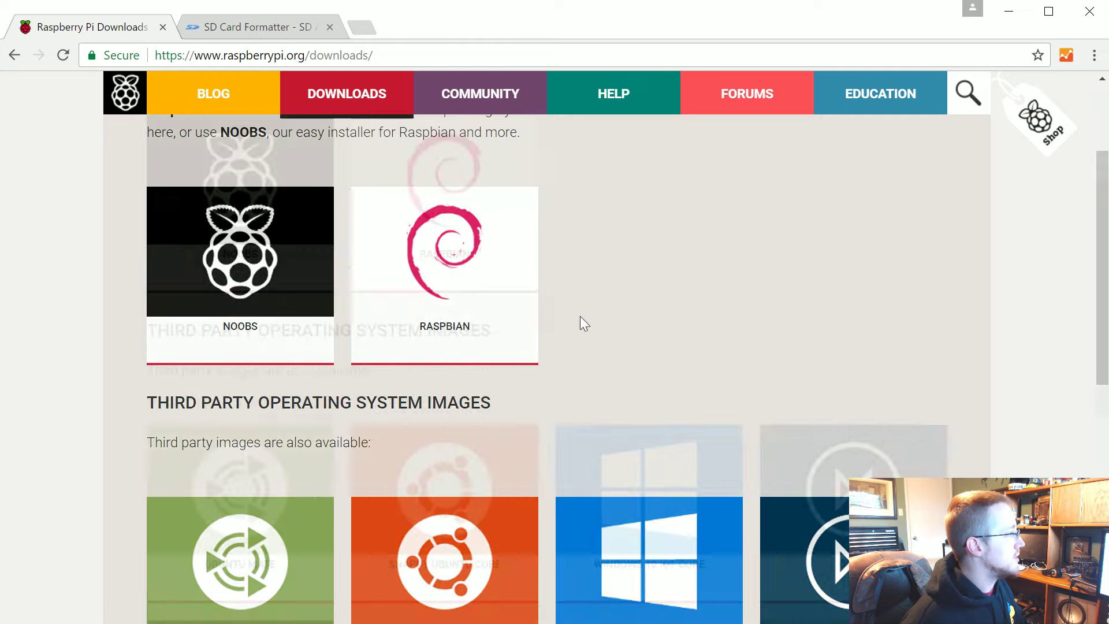
scroll(571, 312, up, 4)
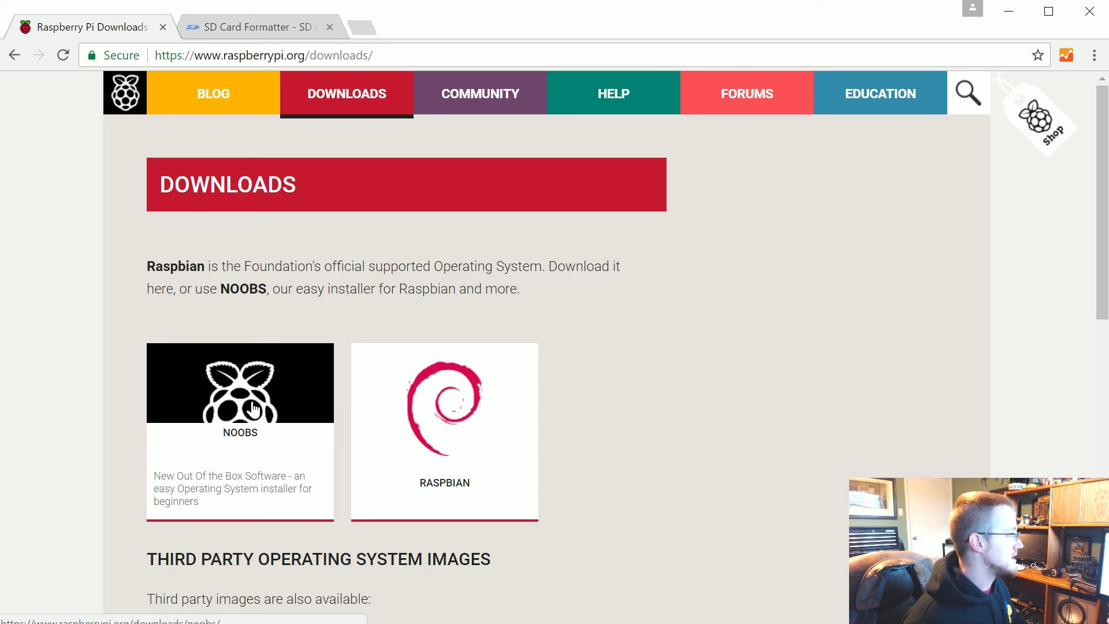
scroll(245, 415, down, 1)
scroll(389, 295, down, 5)
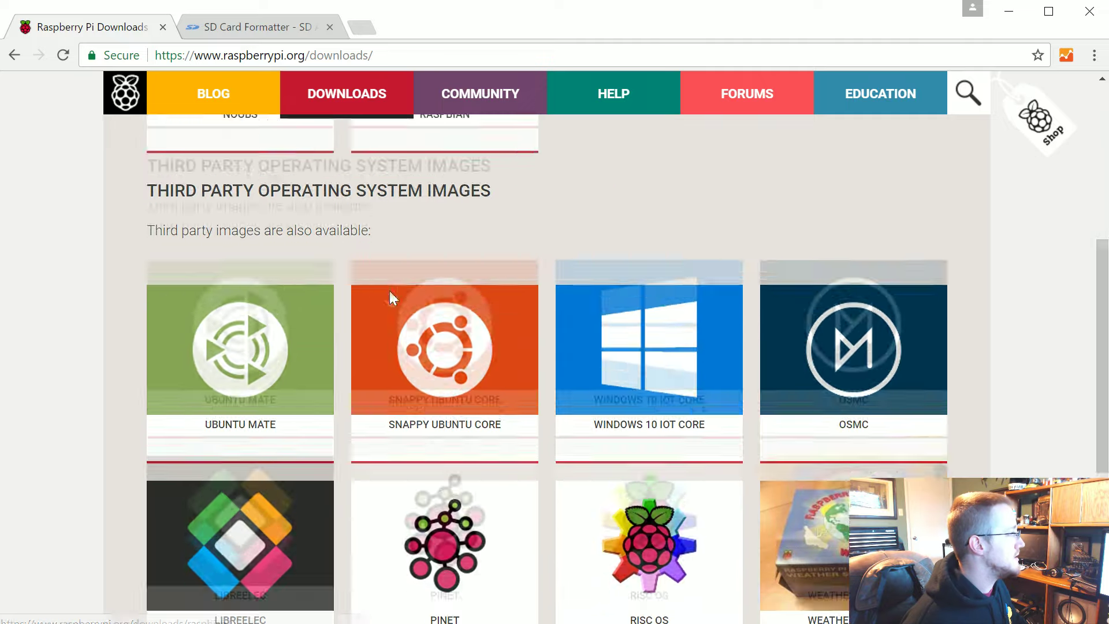
scroll(664, 314, down, 1)
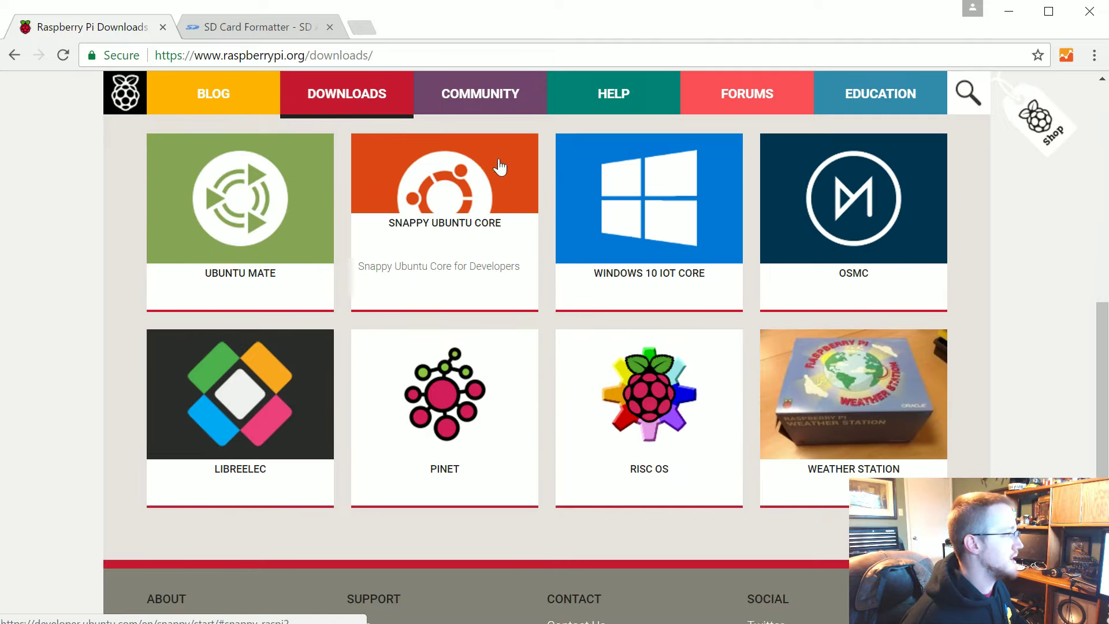
scroll(595, 284, up, 1)
scroll(596, 285, up, 6)
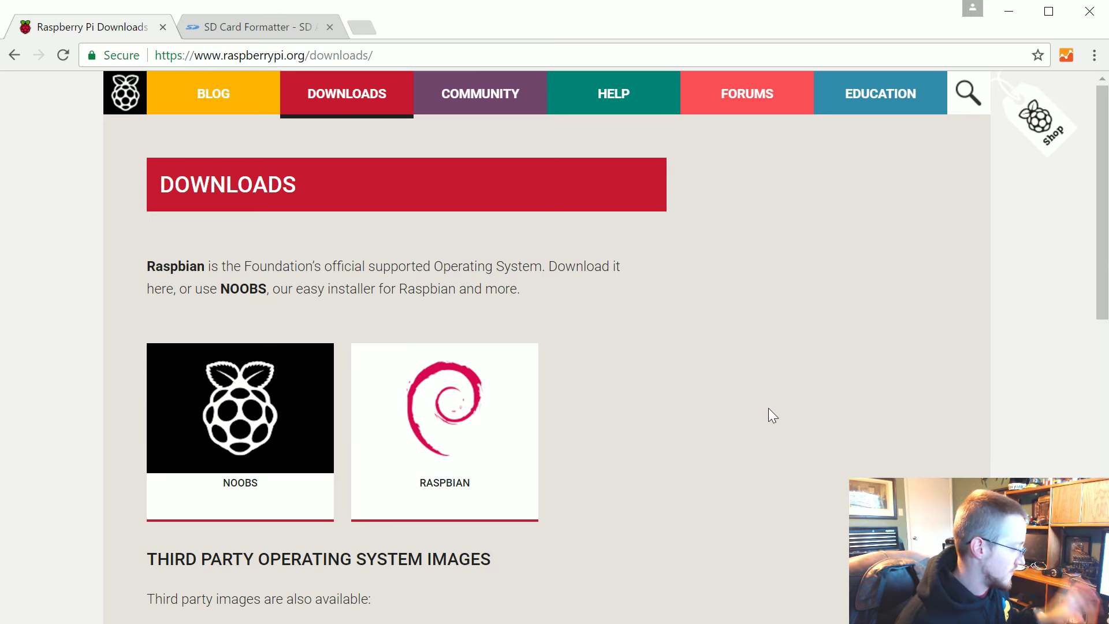
scroll(741, 395, down, 5)
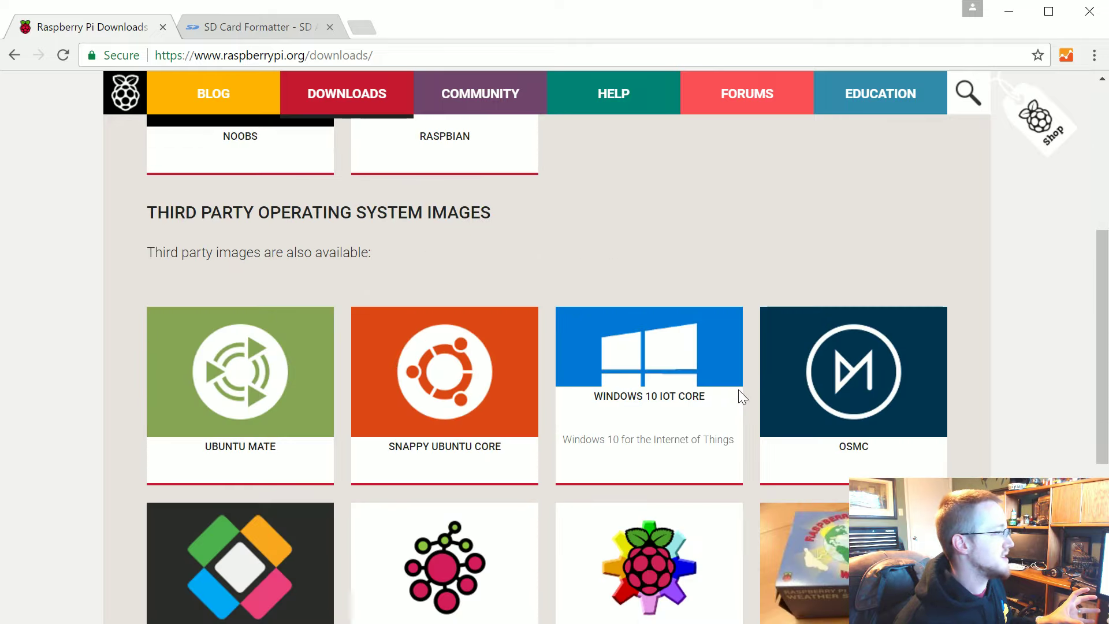
scroll(738, 390, down, 1)
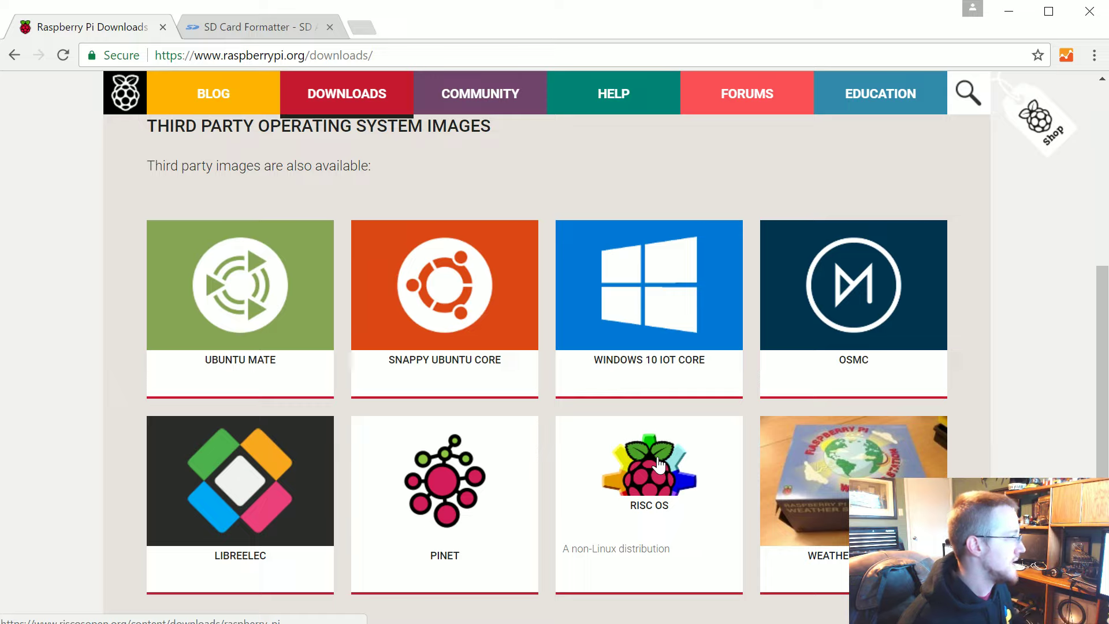
scroll(657, 458, down, 4)
scroll(651, 439, up, 9)
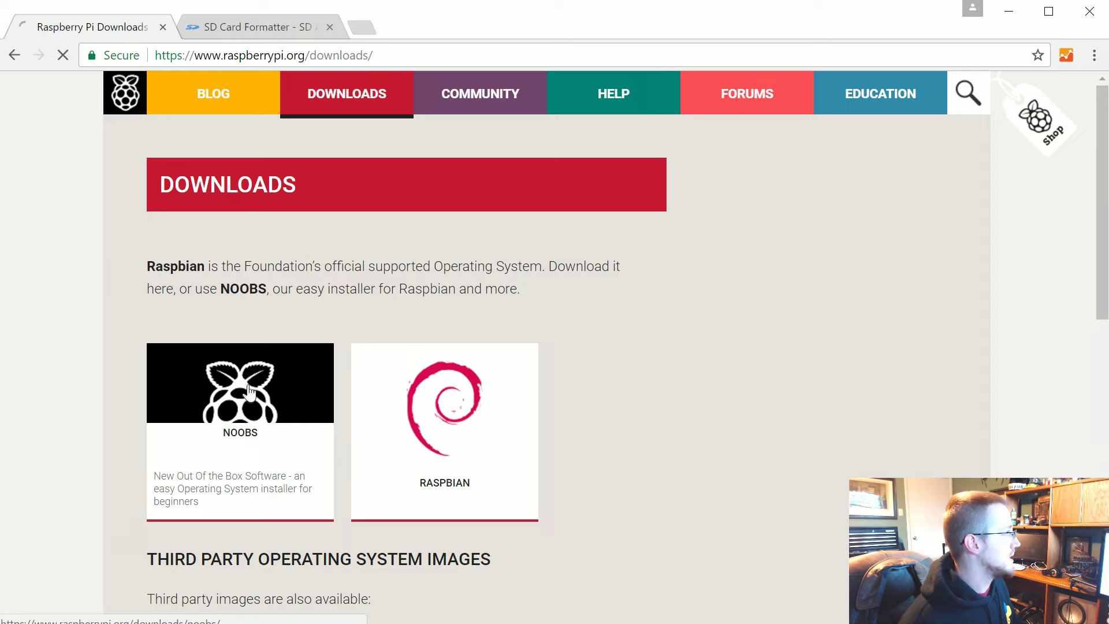
Scroll to the NOOBS download options and start downloading the full NOOBS v2.3.0 ZIP
scroll(287, 354, down, 5)
scroll(285, 357, up, 5)
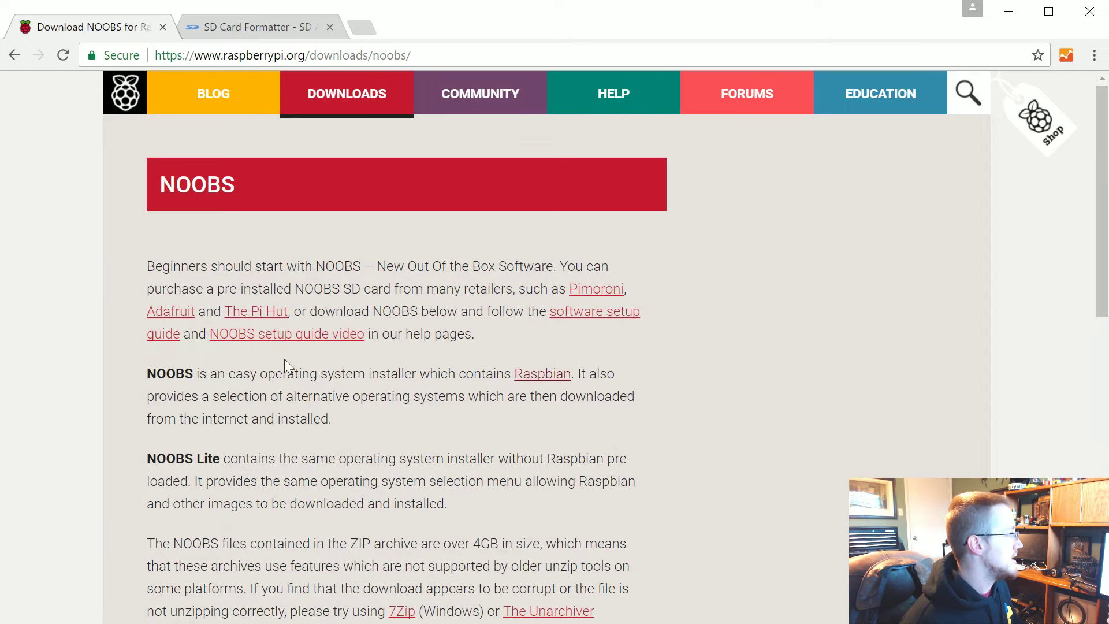
scroll(284, 360, down, 3)
scroll(284, 360, down, 2)
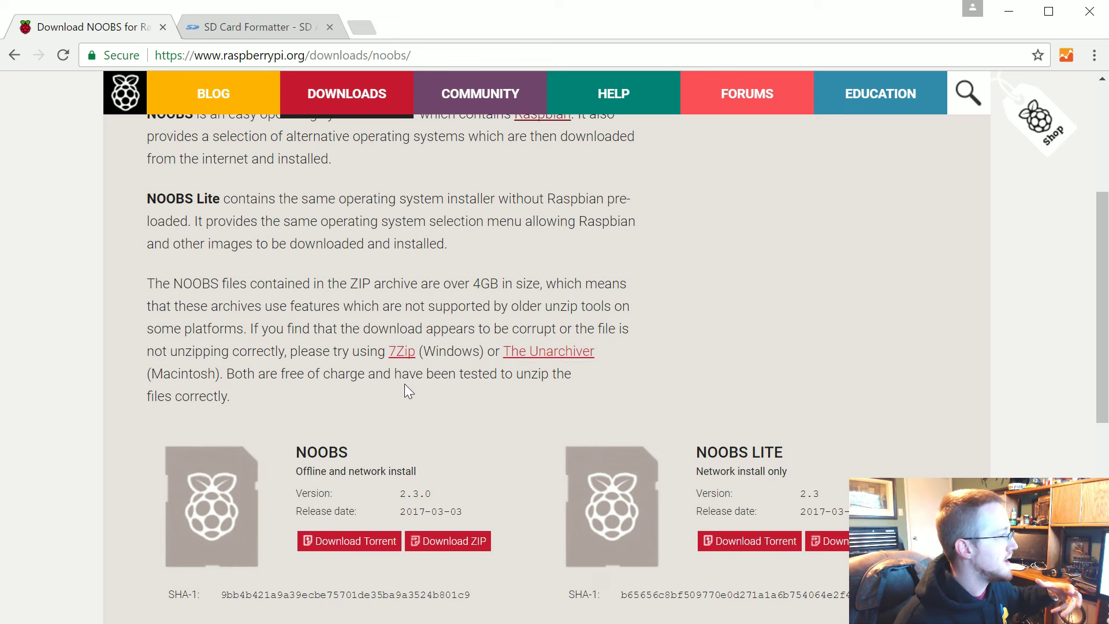
scroll(405, 384, down, 1)
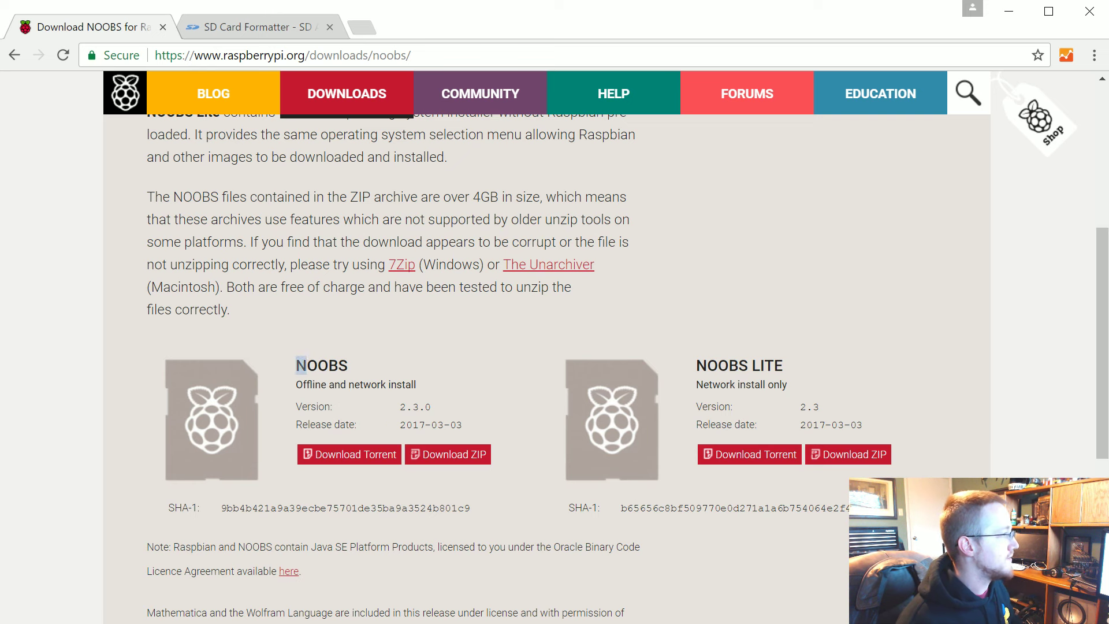
drag(307, 365, 333, 407)
click(456, 374)
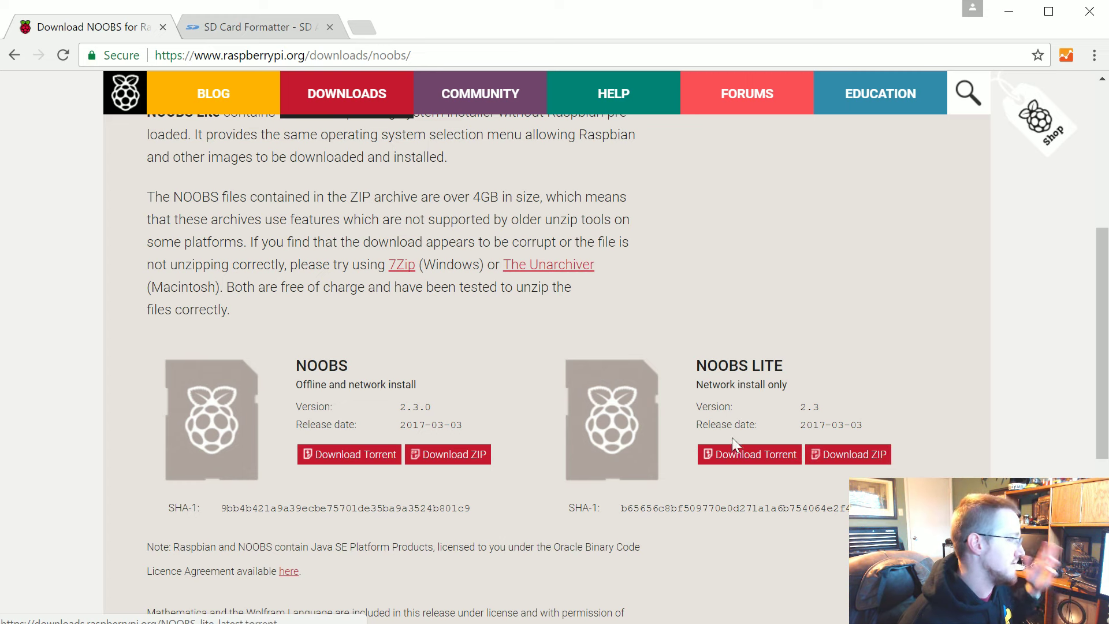
click(456, 456)
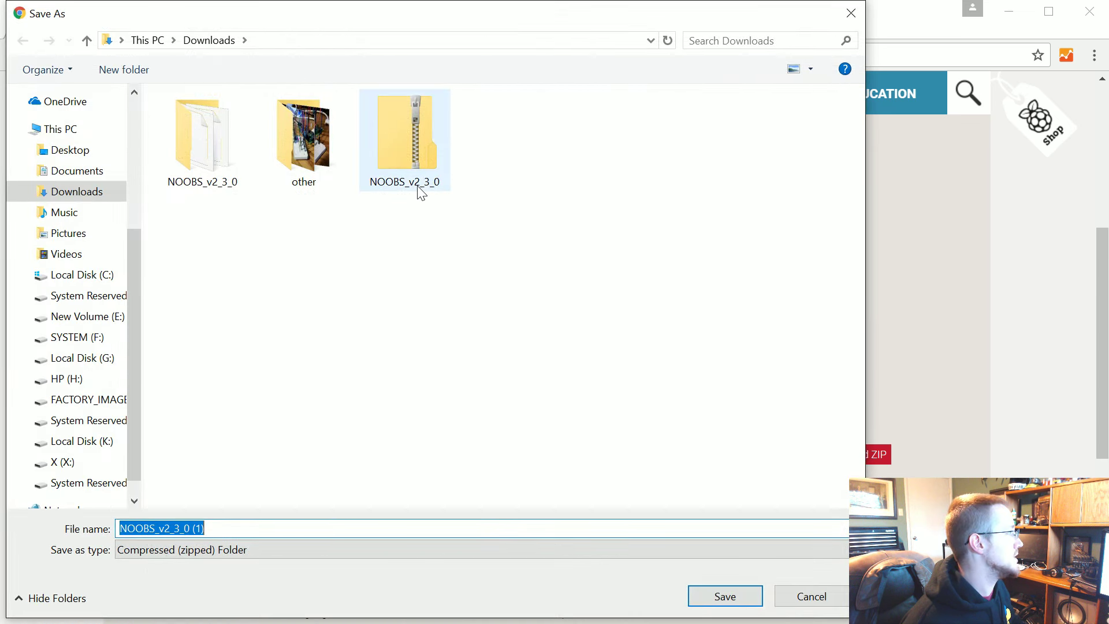
click(812, 597)
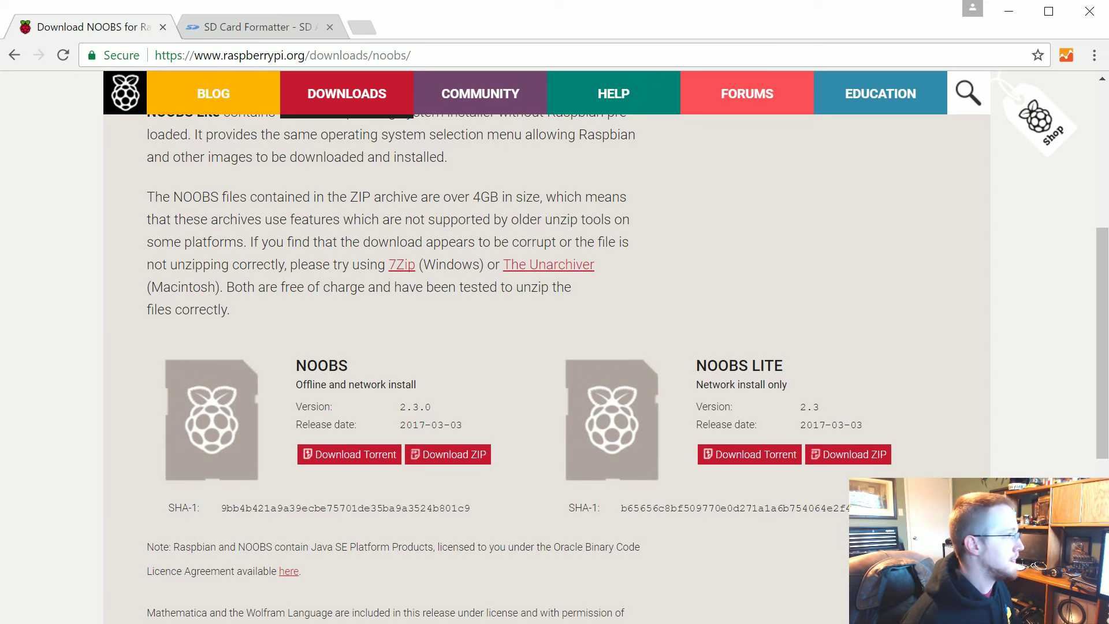
click(237, 27)
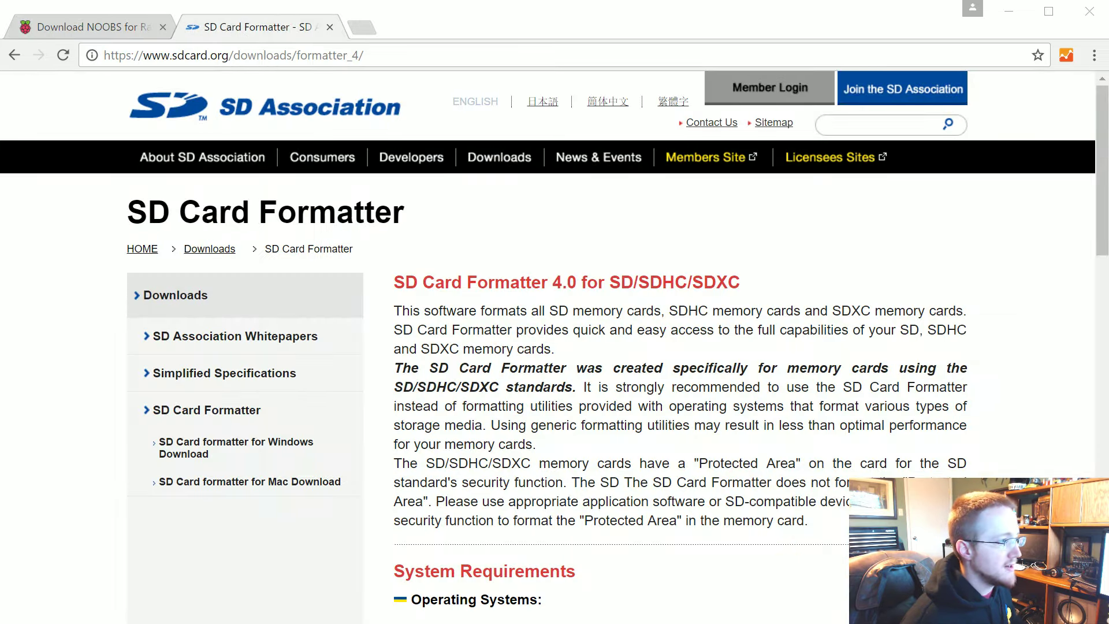
Open the extracted NOOBS_v2_3_0 folder in Downloads, select its files, then minimise Explorer
drag(497, 107, 181, 72)
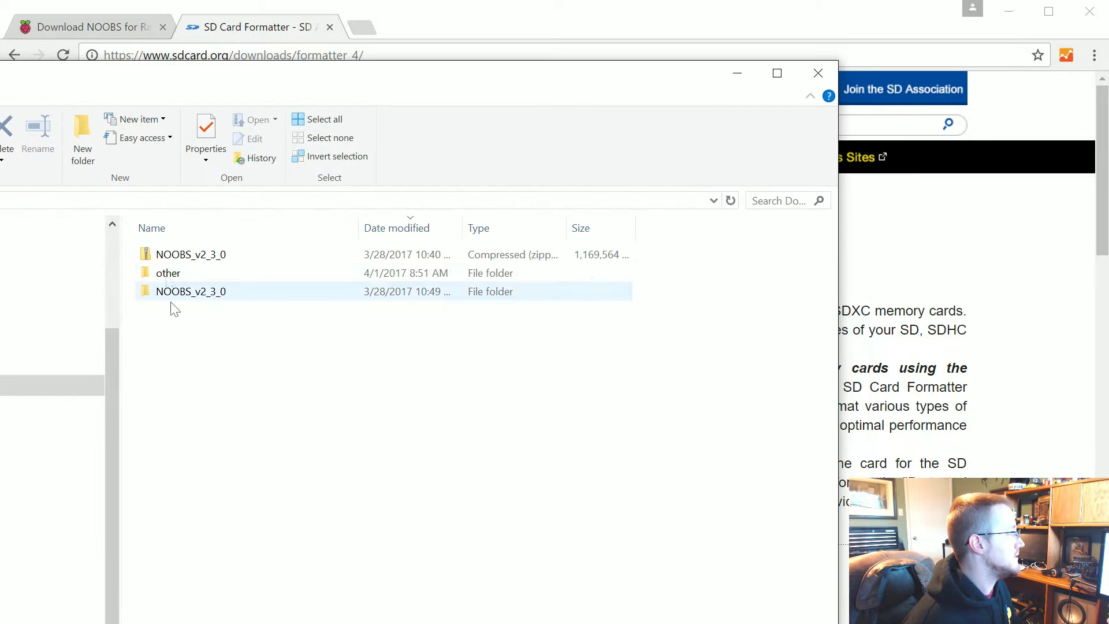
click(187, 259)
right_click(186, 255)
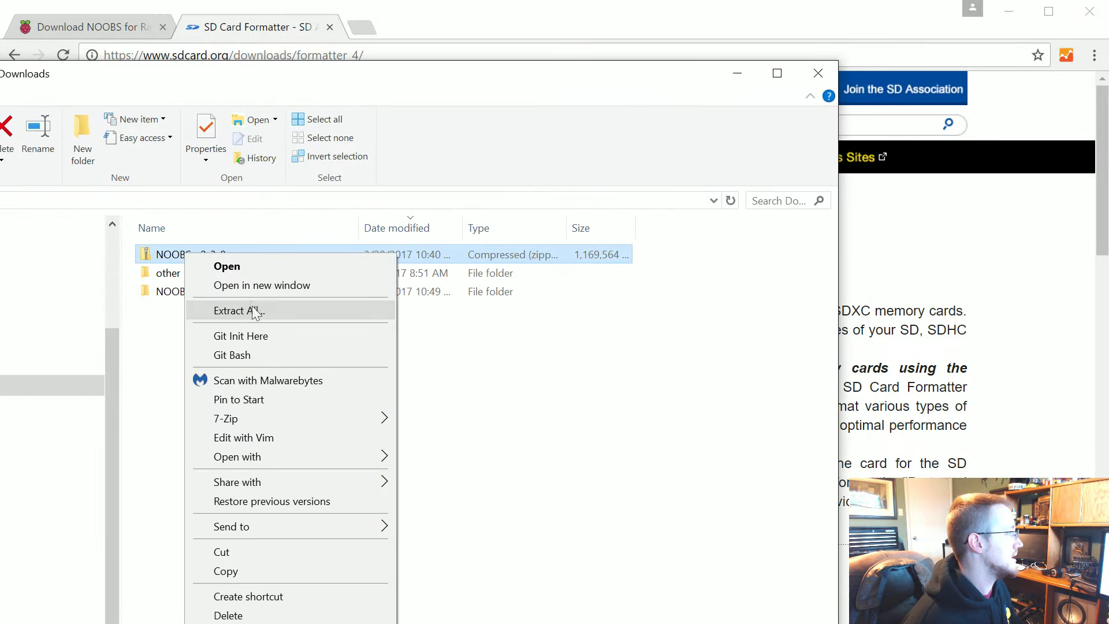
click(516, 346)
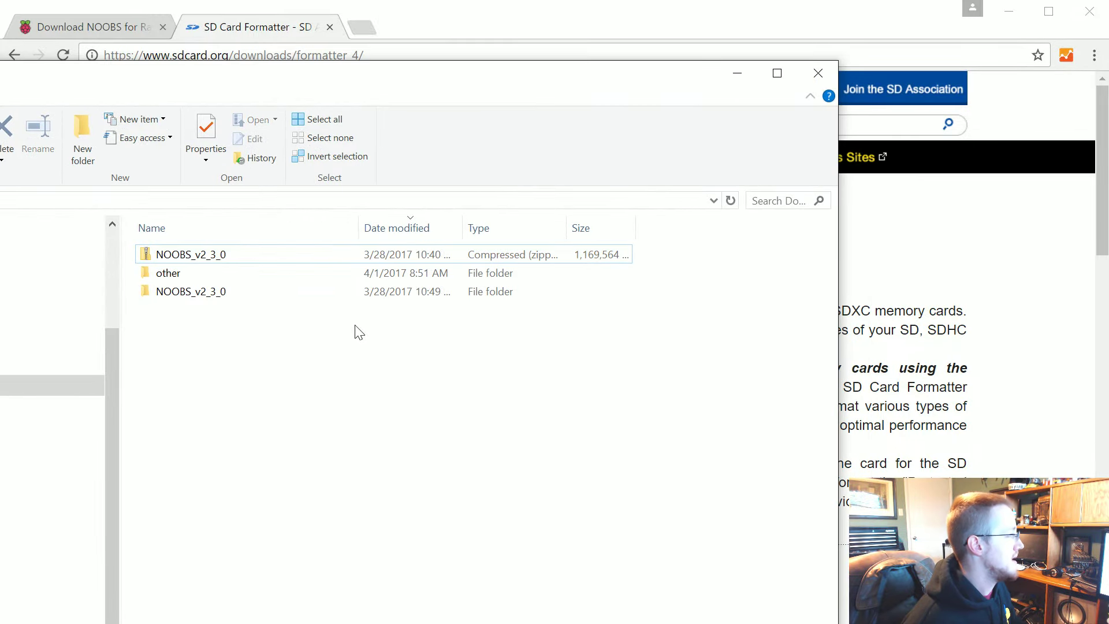
double_click(190, 293)
drag(357, 623, 202, 253)
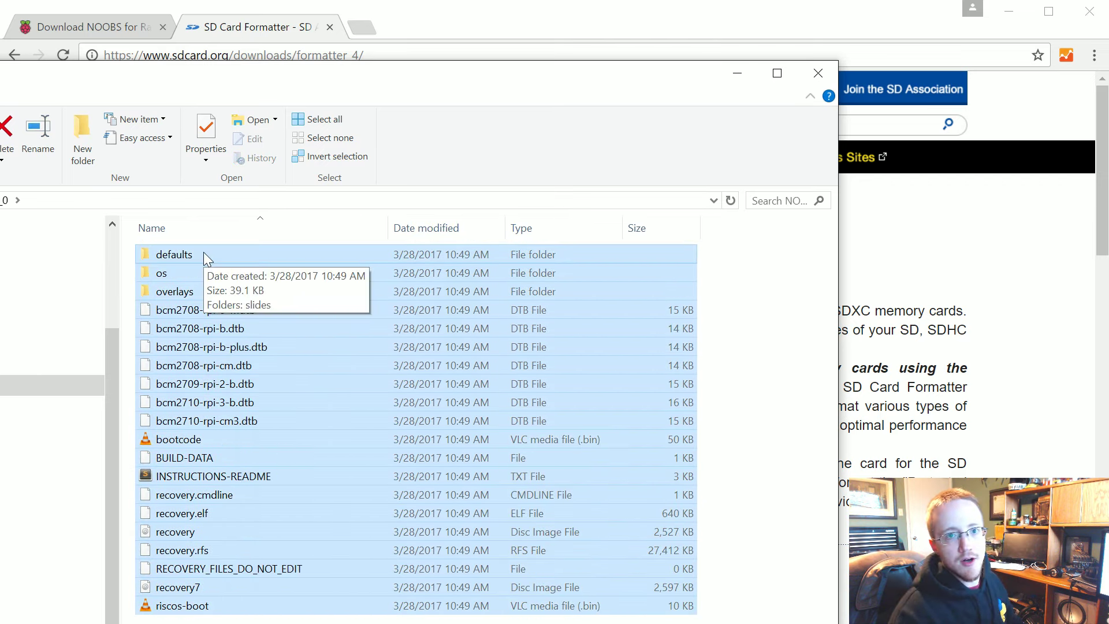
key(super+Down)
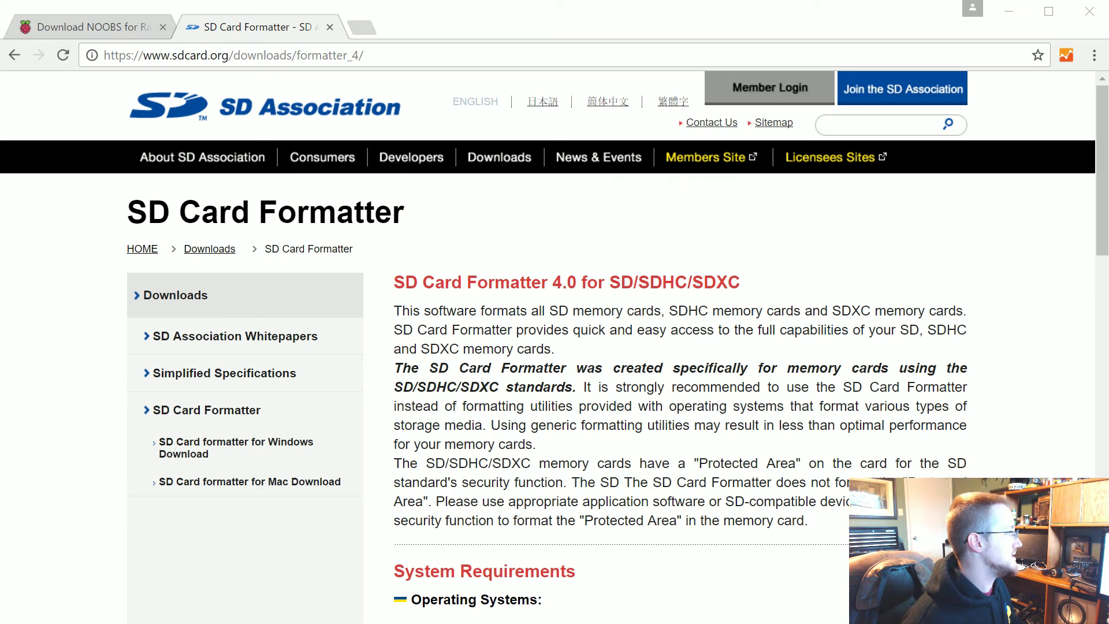
Scroll the sdcard.org page to the SD Card Formatter 4.0 system requirements table
drag(128, 212, 384, 212)
scroll(570, 290, down, 2)
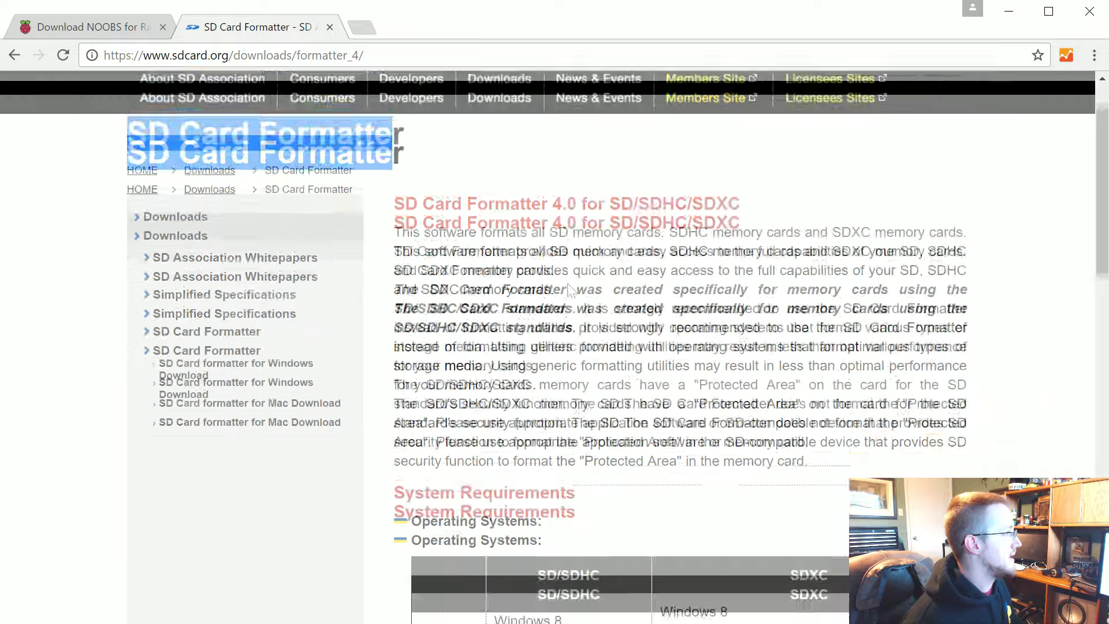
scroll(635, 312, down, 5)
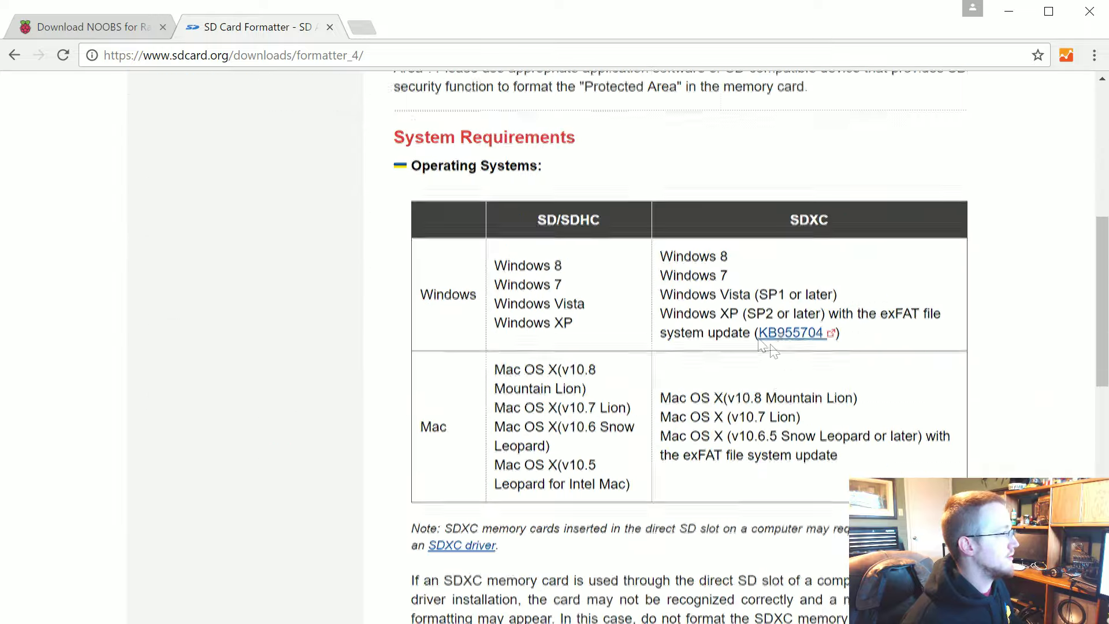
scroll(751, 338, down, 3)
scroll(740, 326, up, 2)
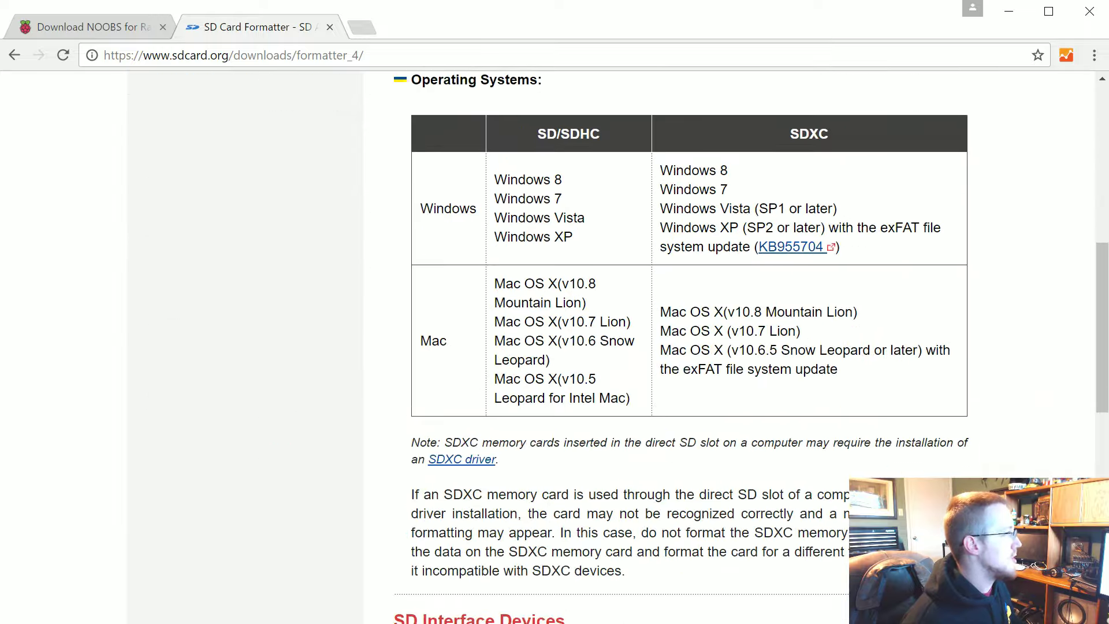
scroll(763, 552, up, 5)
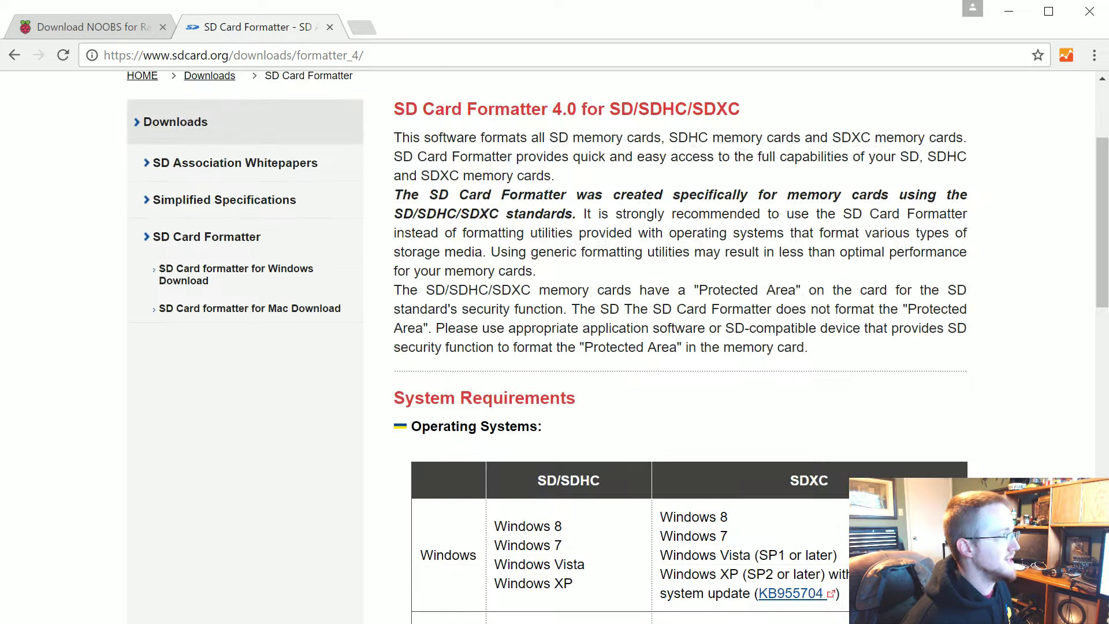
scroll(771, 525, down, 4)
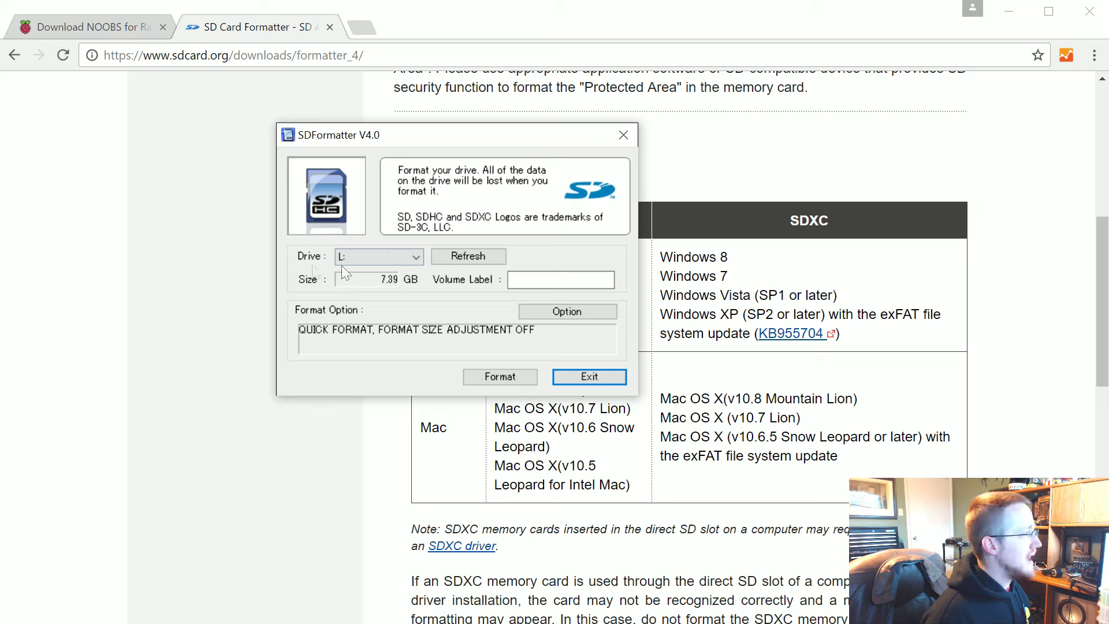
Select drive L: and set format type FULL (Erase) with format size adjustment ON
click(387, 258)
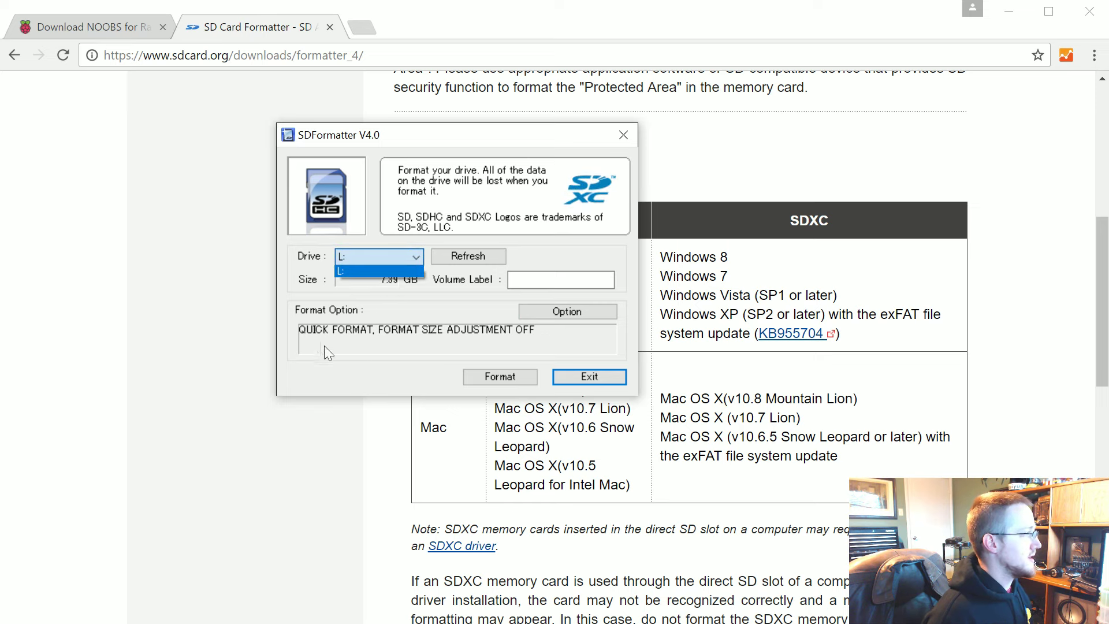
click(316, 358)
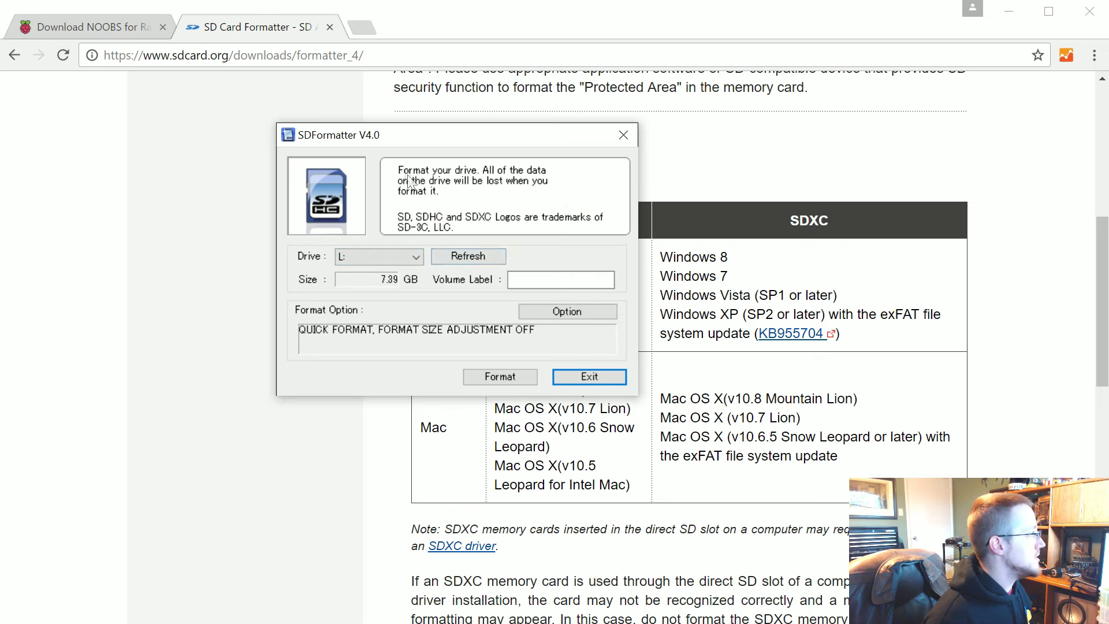
drag(353, 136, 372, 190)
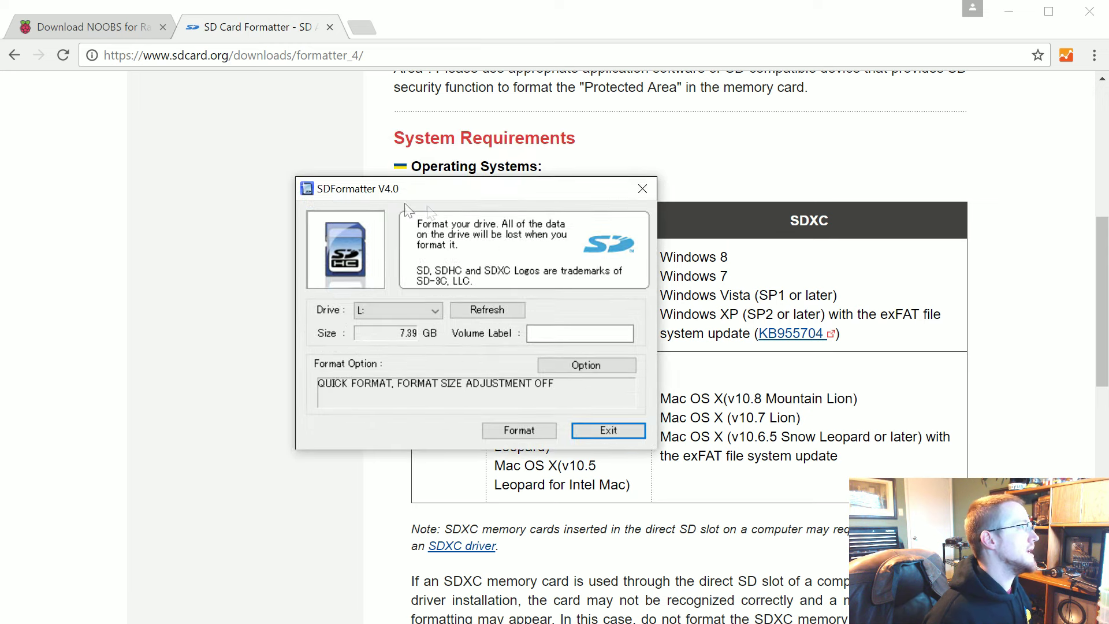
click(559, 365)
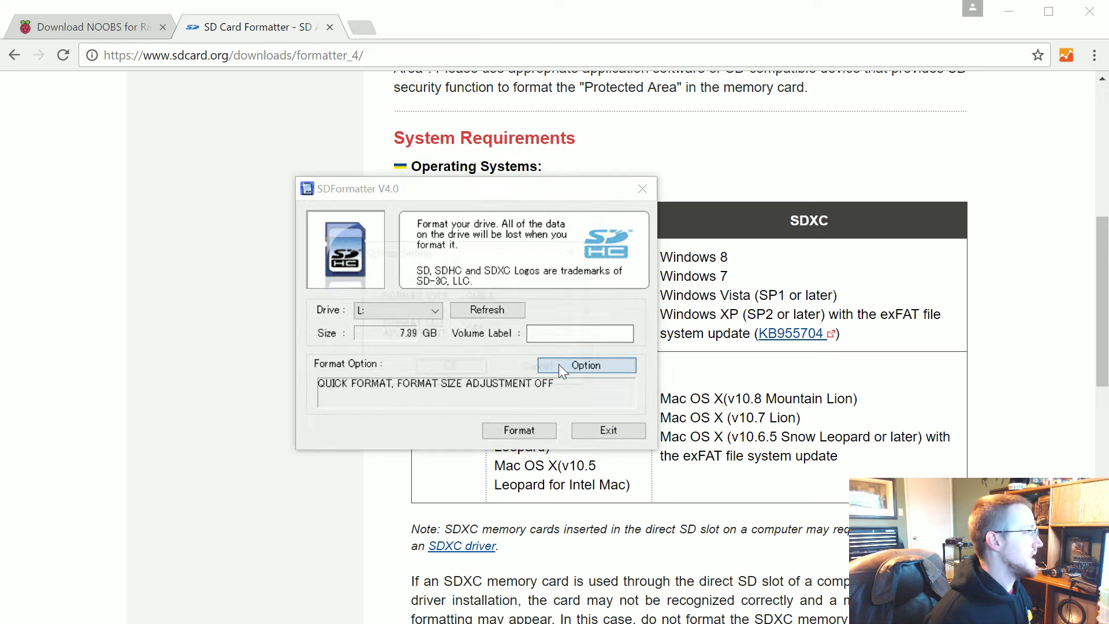
click(495, 295)
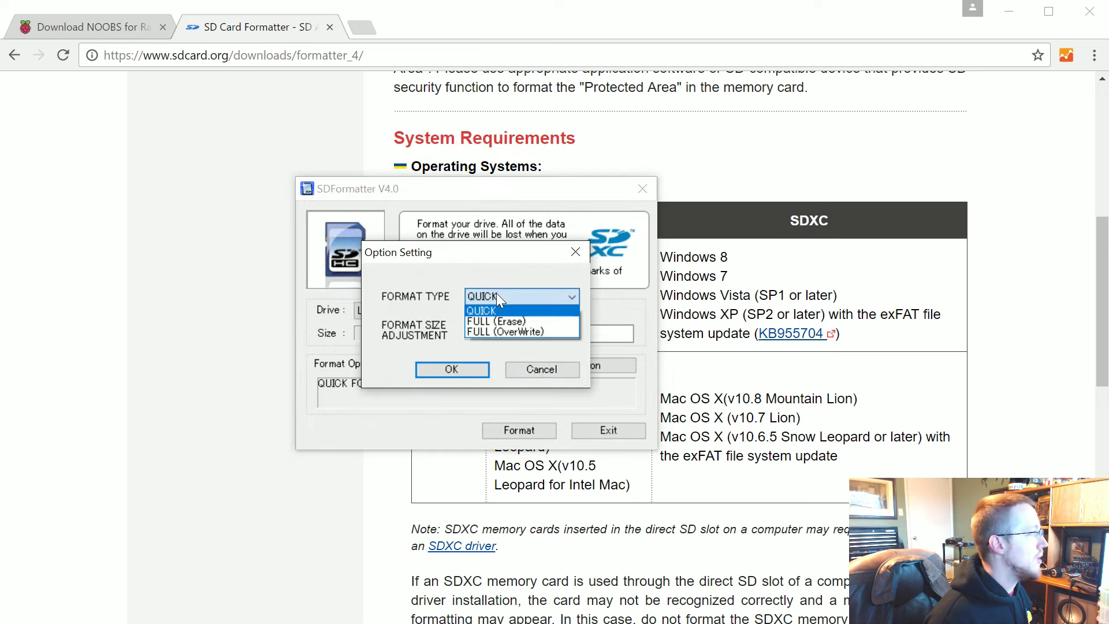
click(493, 318)
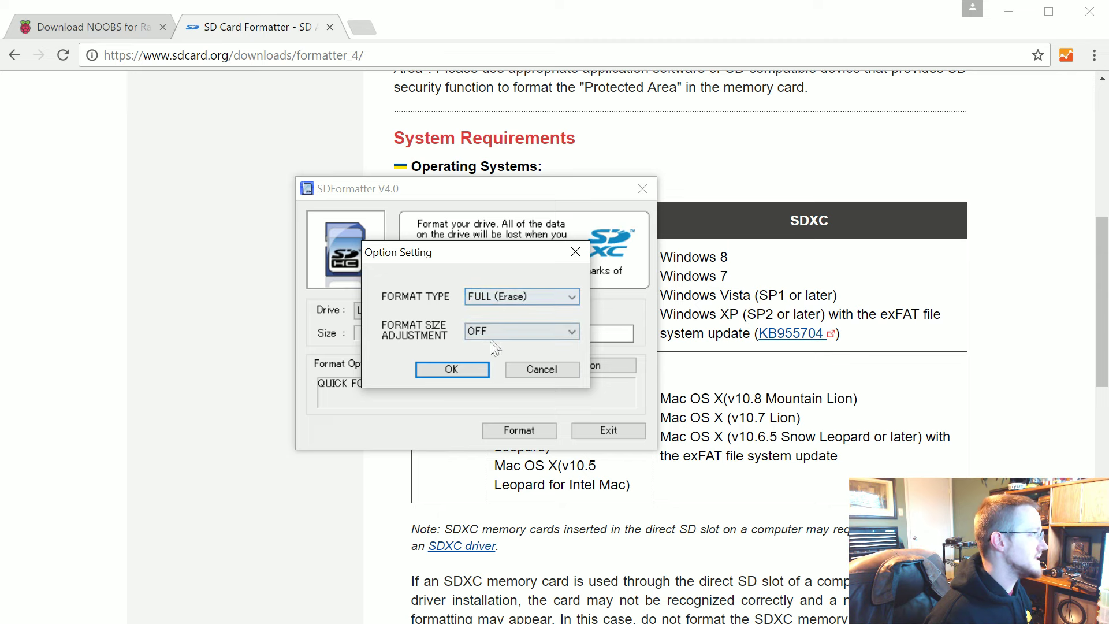
click(497, 331)
click(491, 360)
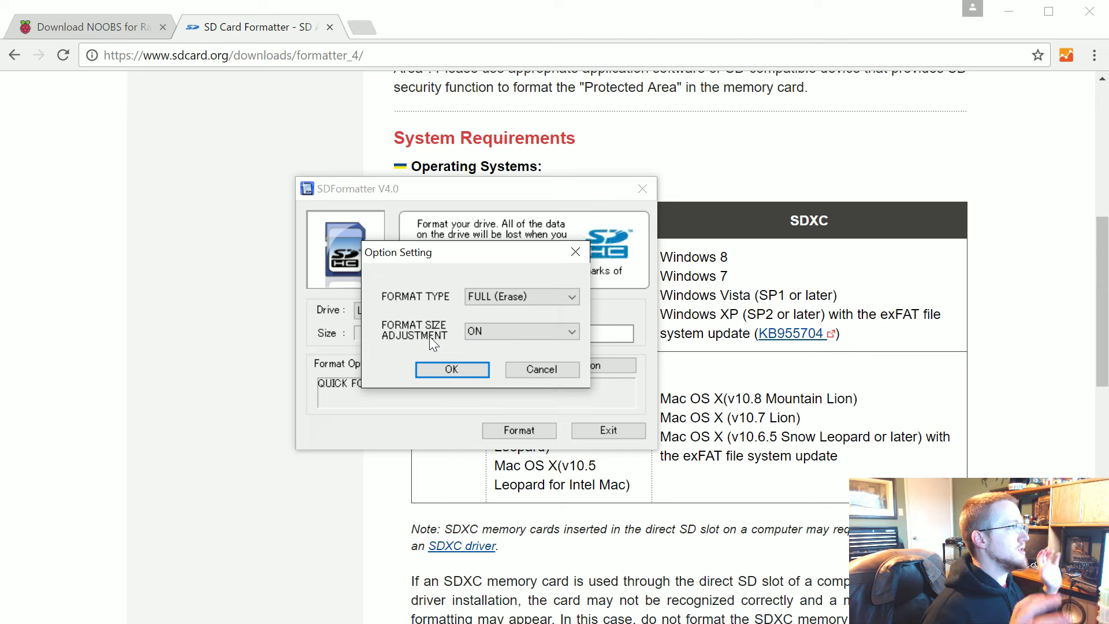
click(447, 369)
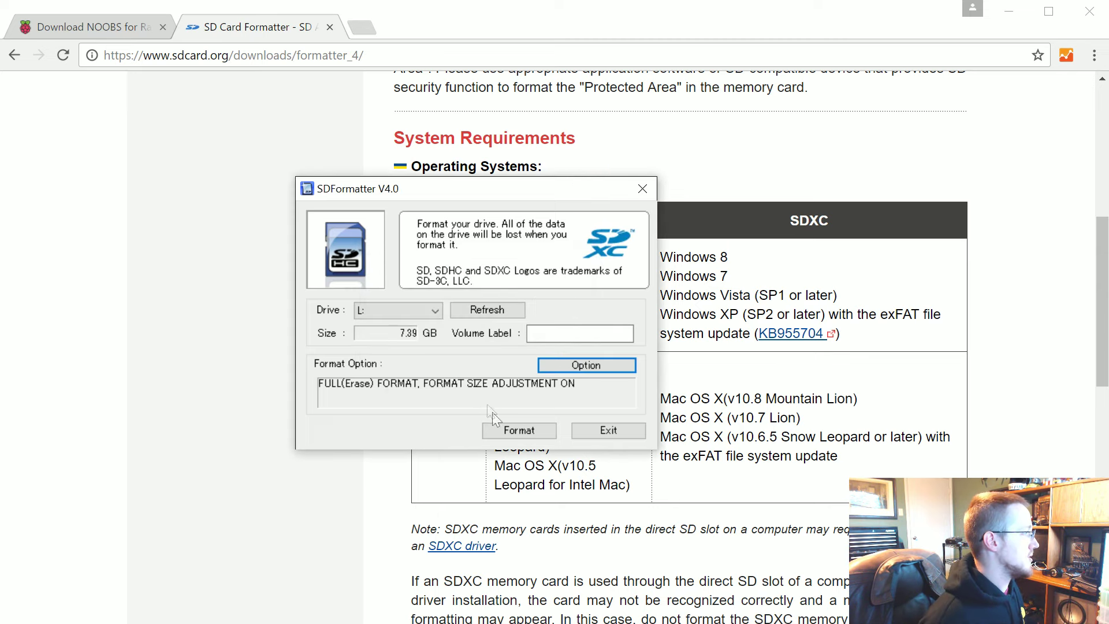
Format drive L: as FAT32, confirming the erase, then close SDFormatter
click(529, 433)
click(482, 362)
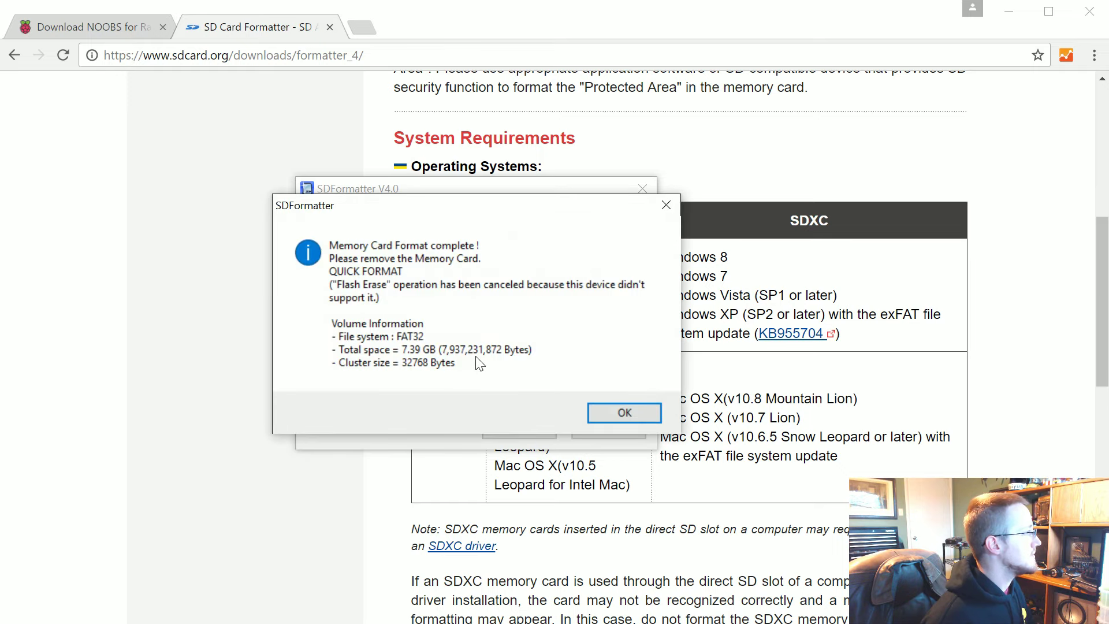
click(623, 416)
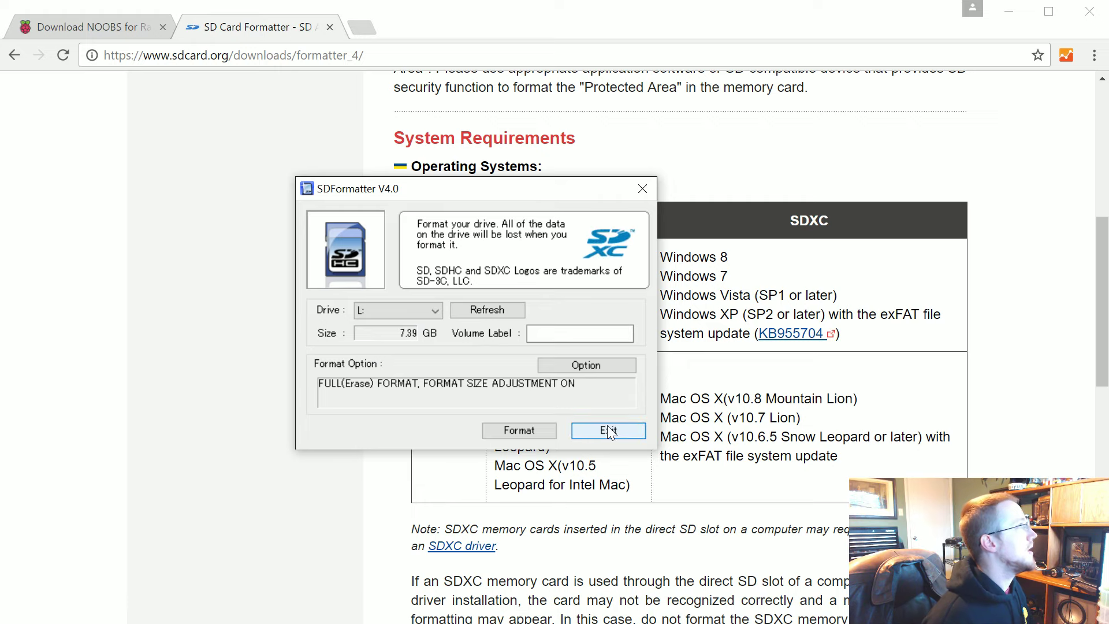
click(608, 427)
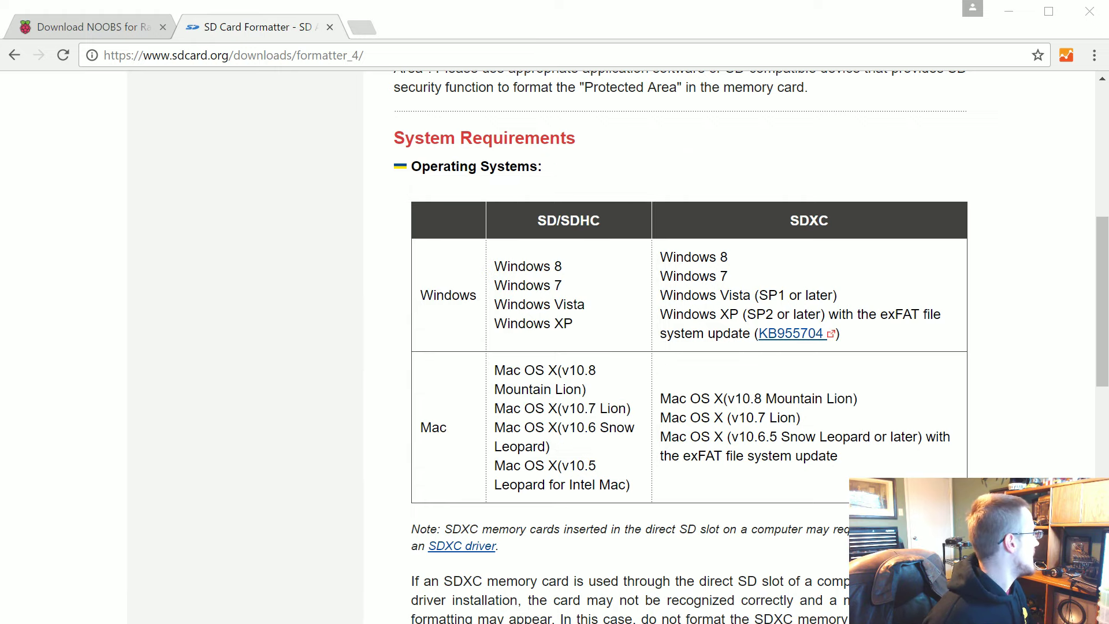
Copy all NOOBS_v2_3_0 files onto USB Drive (L:) and minimise the folder during copying
drag(0, 578, 256, 64)
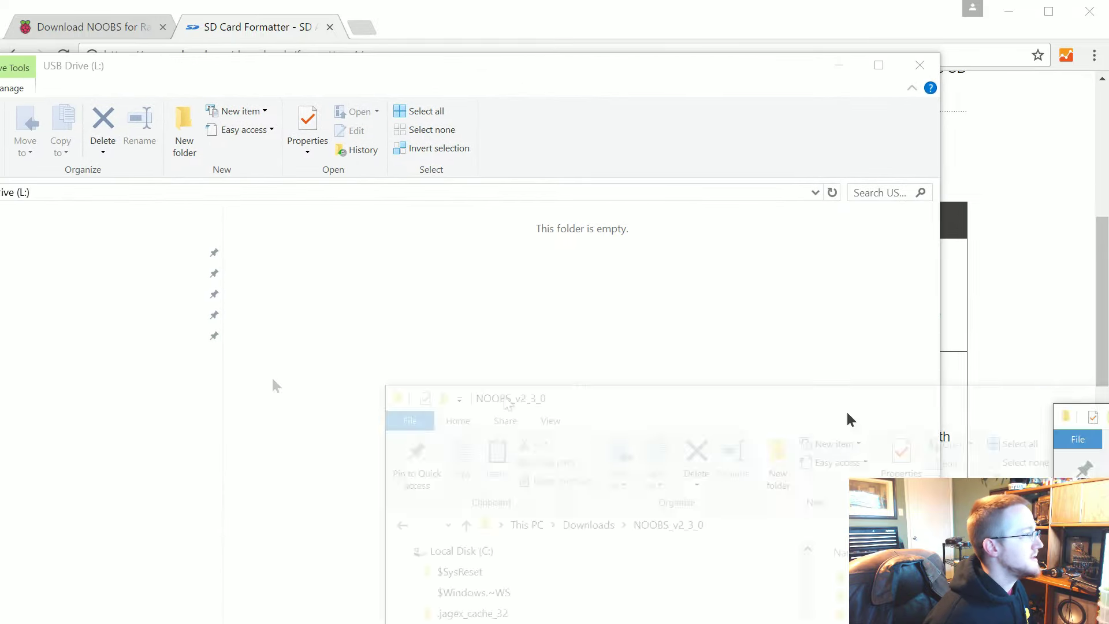
drag(272, 383, 566, 55)
drag(1040, 520, 315, 319)
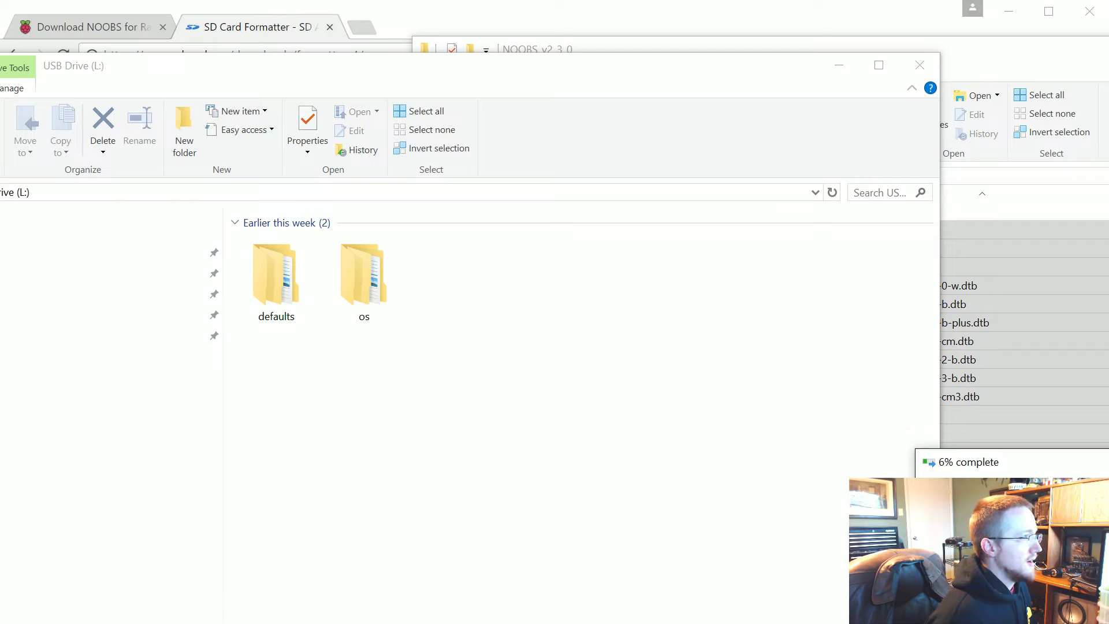
key(alt+Tab)
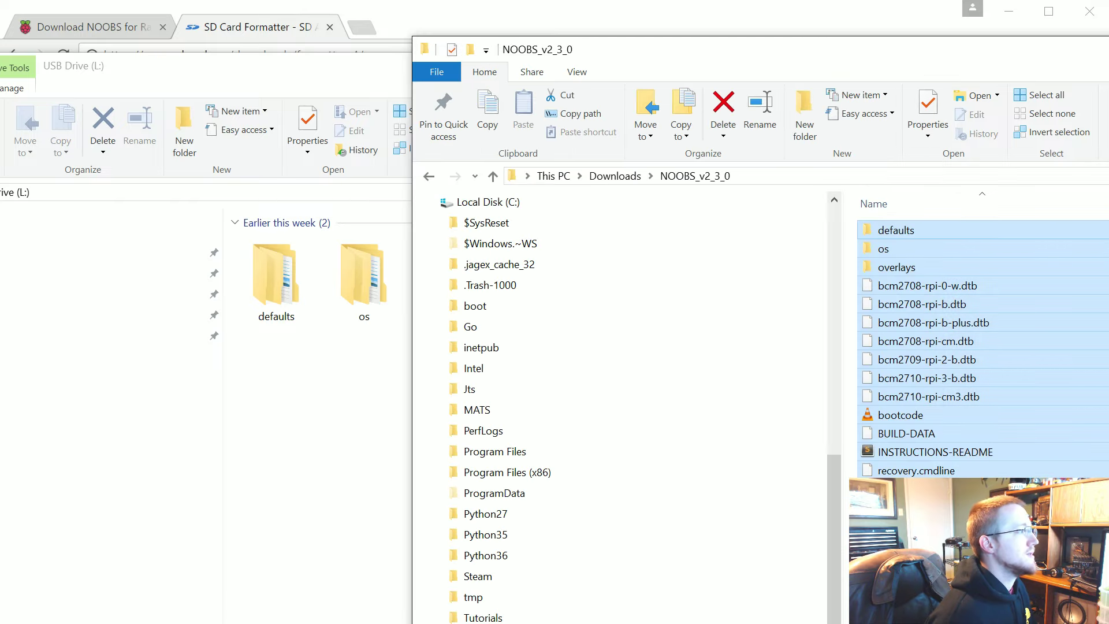
key(super+Down)
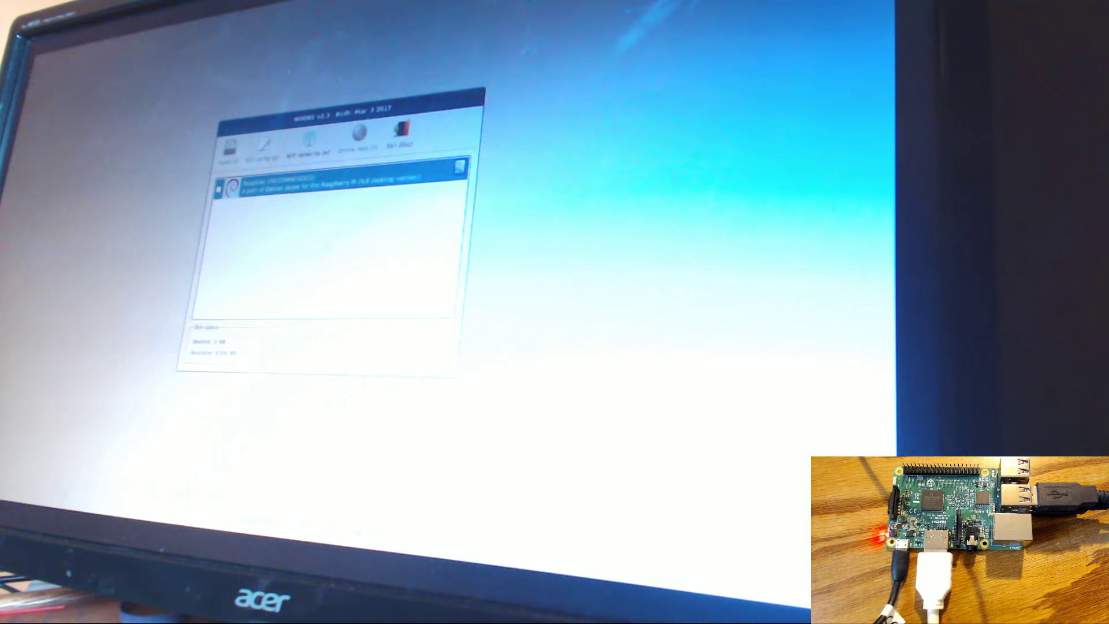
Install Raspbian [RECOMMENDED] from NOOBS, accepting the data-overwrite warning
key(i)
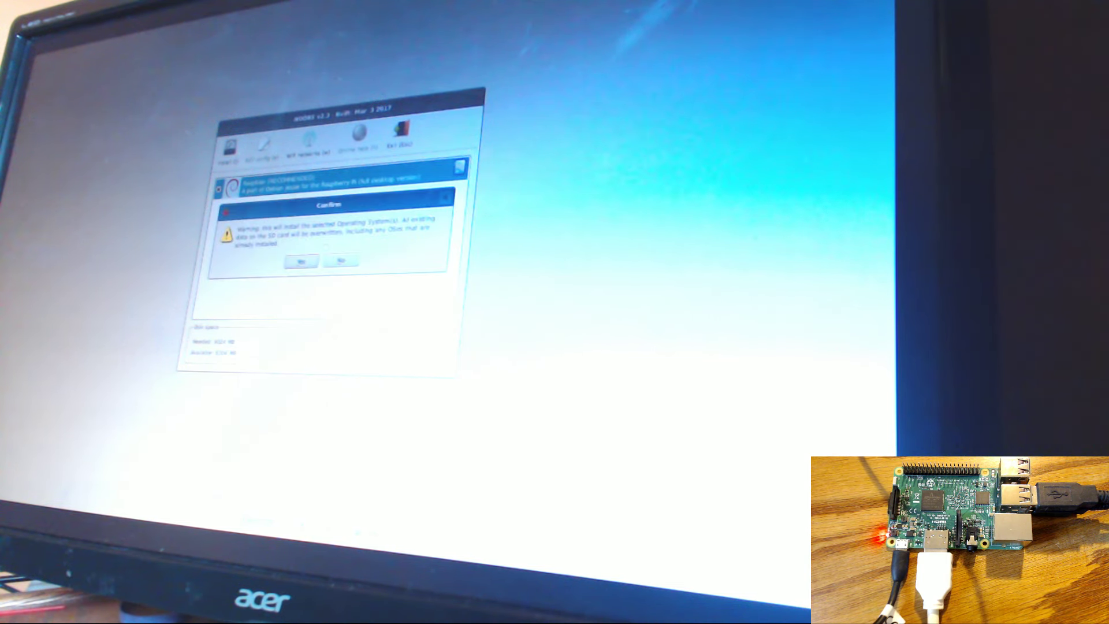
key(Return)
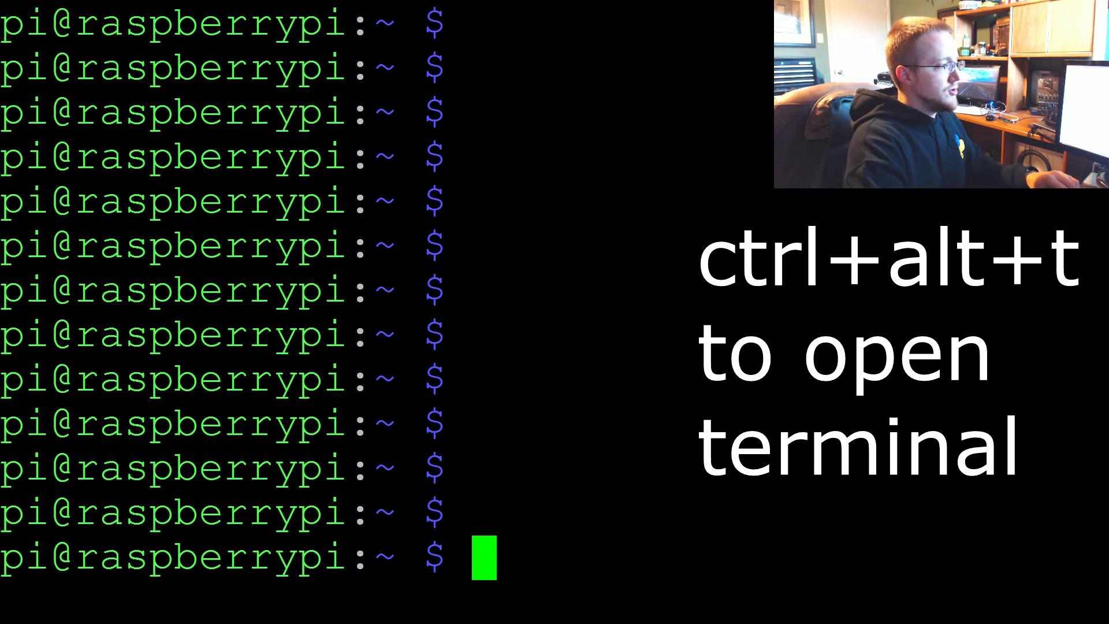
text(sudo apt-get)
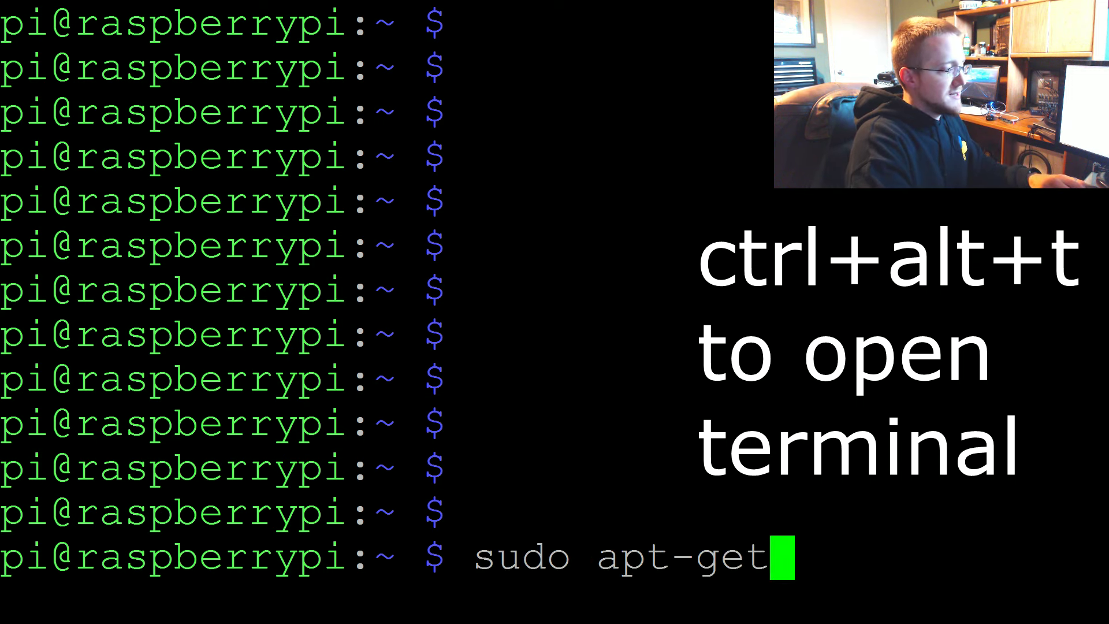
text( update)
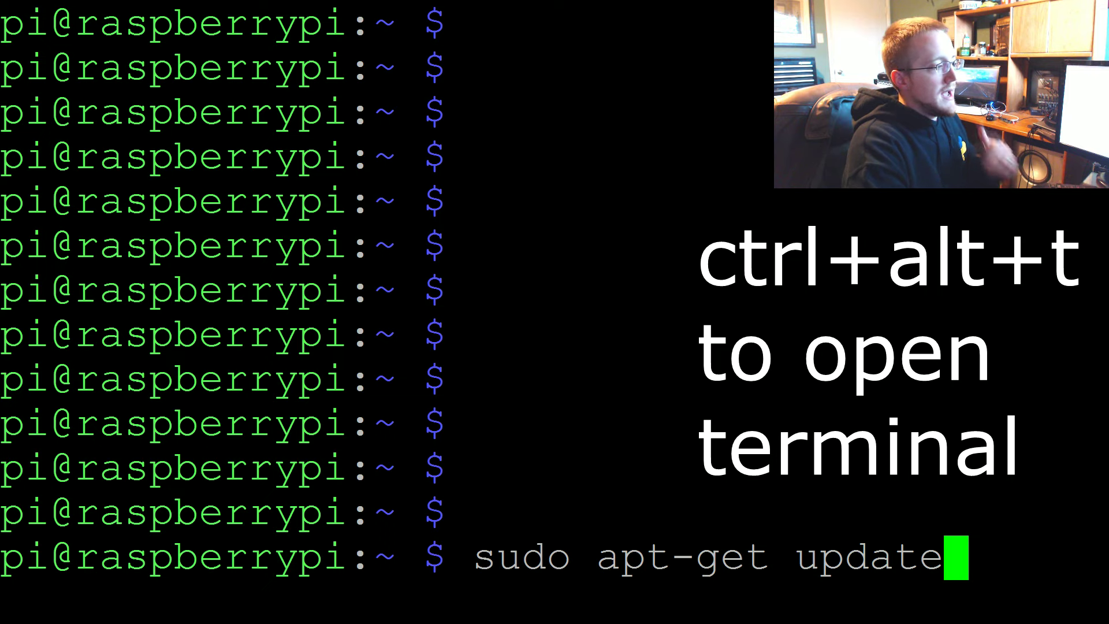
key(BackSpace)
key(BackSpace)
key(BackSpace)
key(BackSpace)
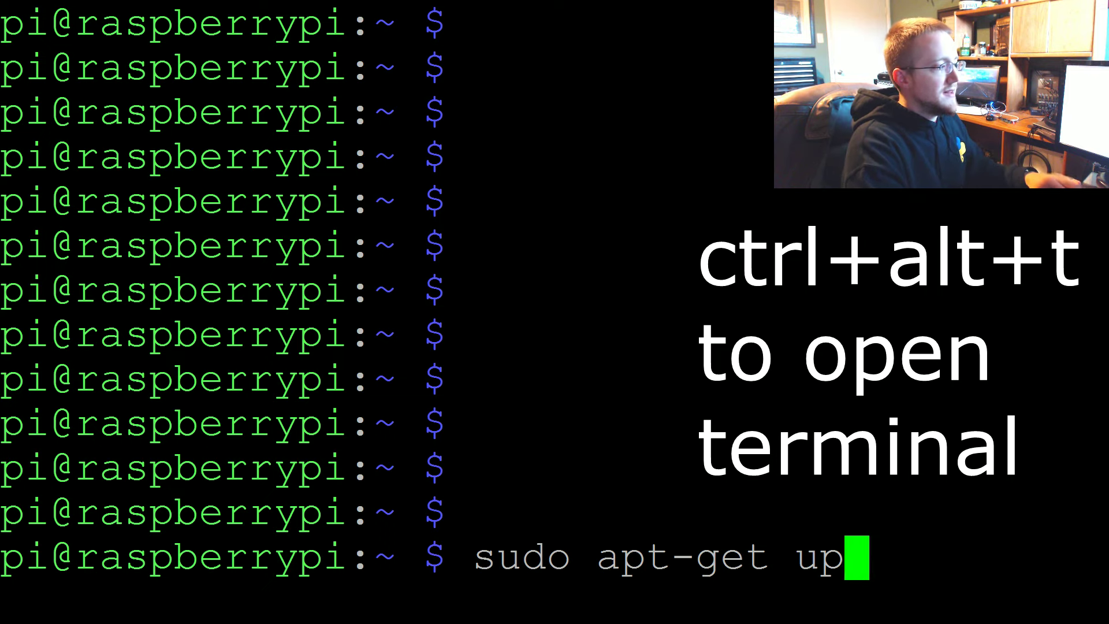
text(grade)
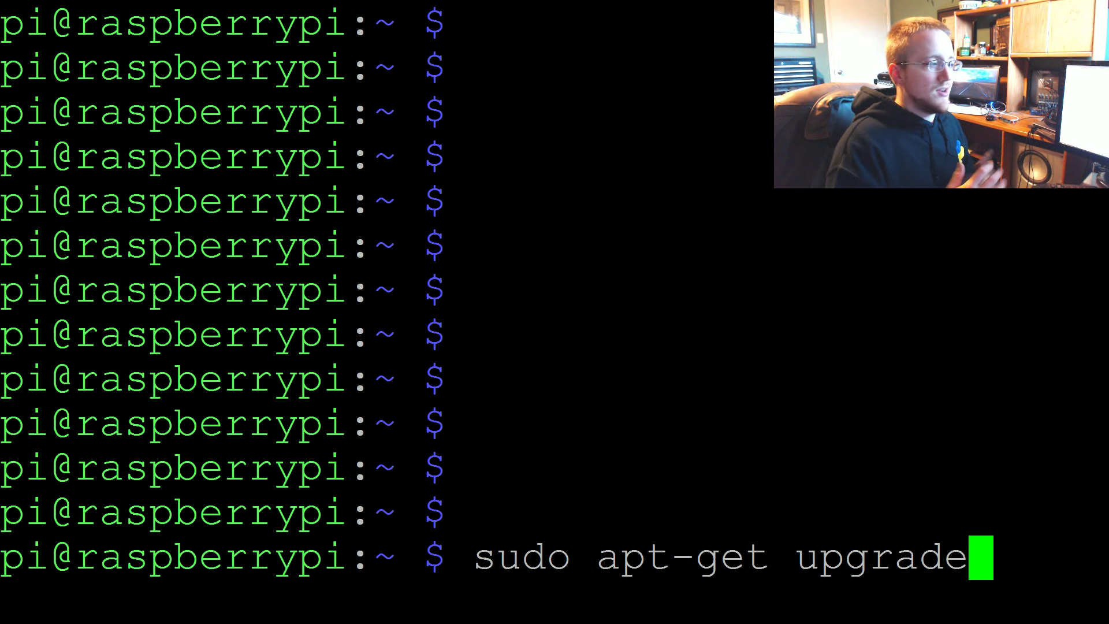
key(BackSpace)
key(BackSpace)
key(BackSpace)
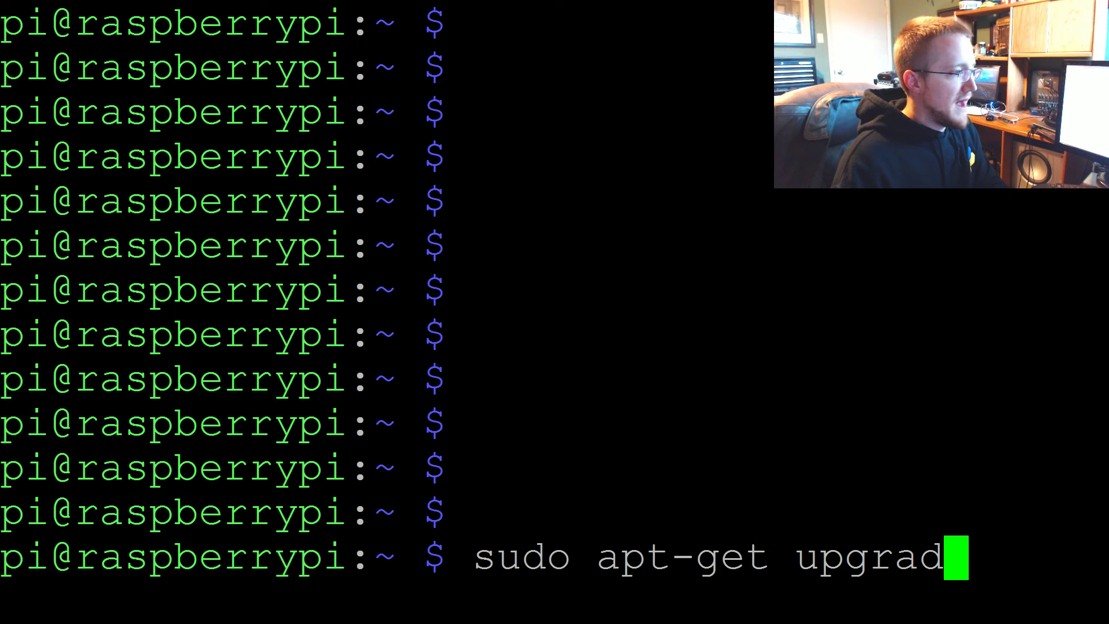
key(BackSpace)
key(BackSpace)
key(BackSpace)
key(BackSpace)
key(BackSpace)
key(BackSpace)
key(BackSpace)
key(BackSpace)
key(BackSpace)
key(BackSpace)
key(BackSpace)
key(BackSpace)
key(BackSpace)
key(BackSpace)
key(BackSpace)
key(BackSpace)
key(BackSpace)
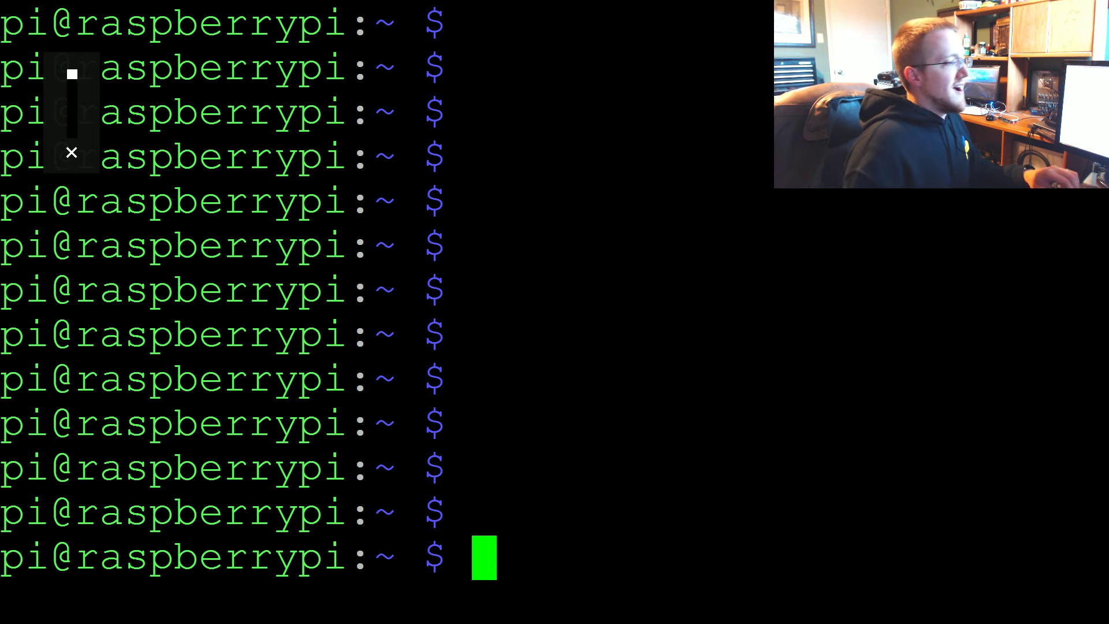
Run sudo nano /etc/apt/sources.list to edit the package sources
text(sudo )
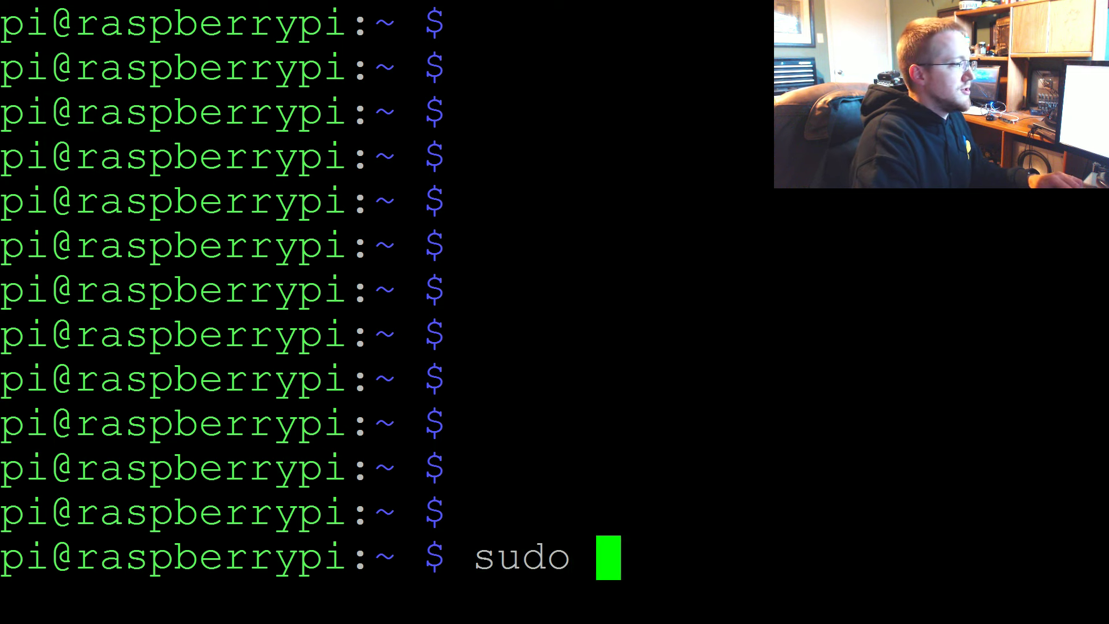
text(nano /etc)
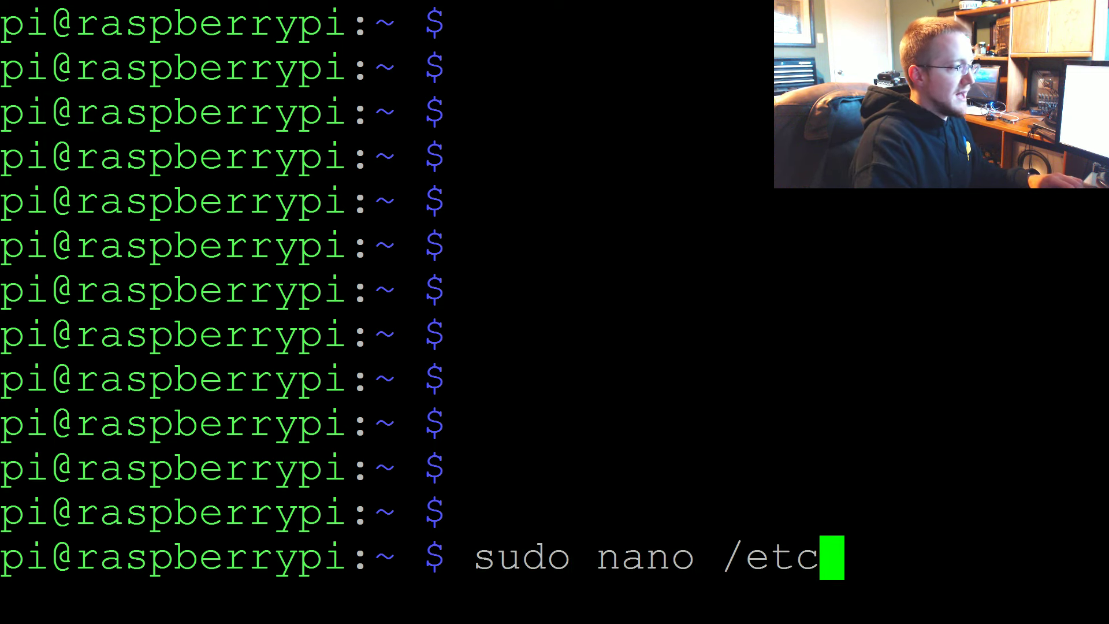
text(/apt)
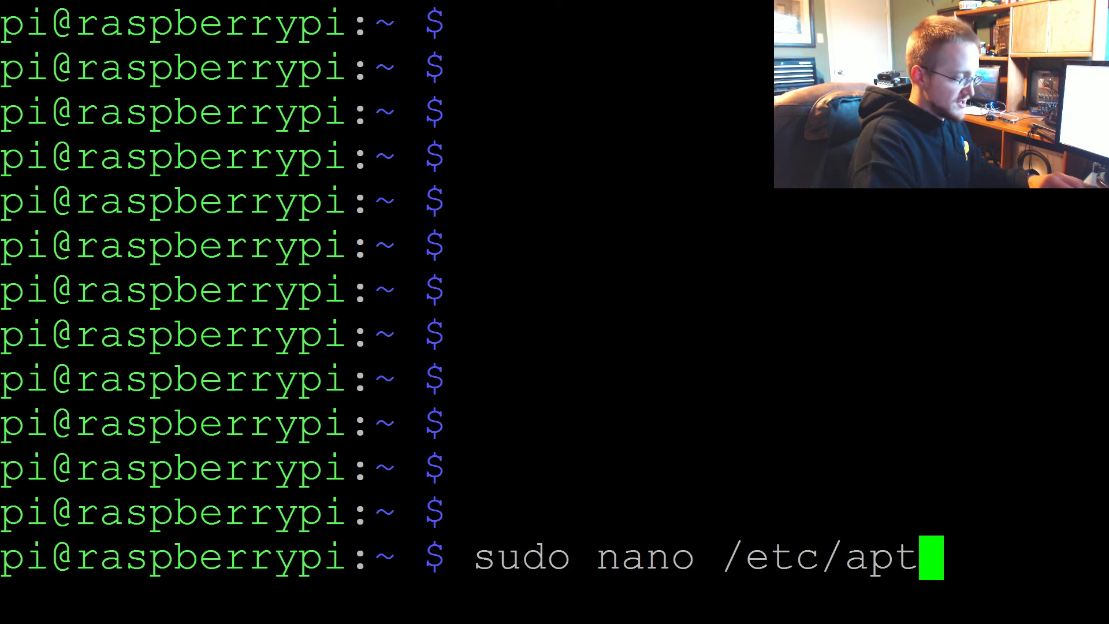
text(/sources)
key(BackSpace)
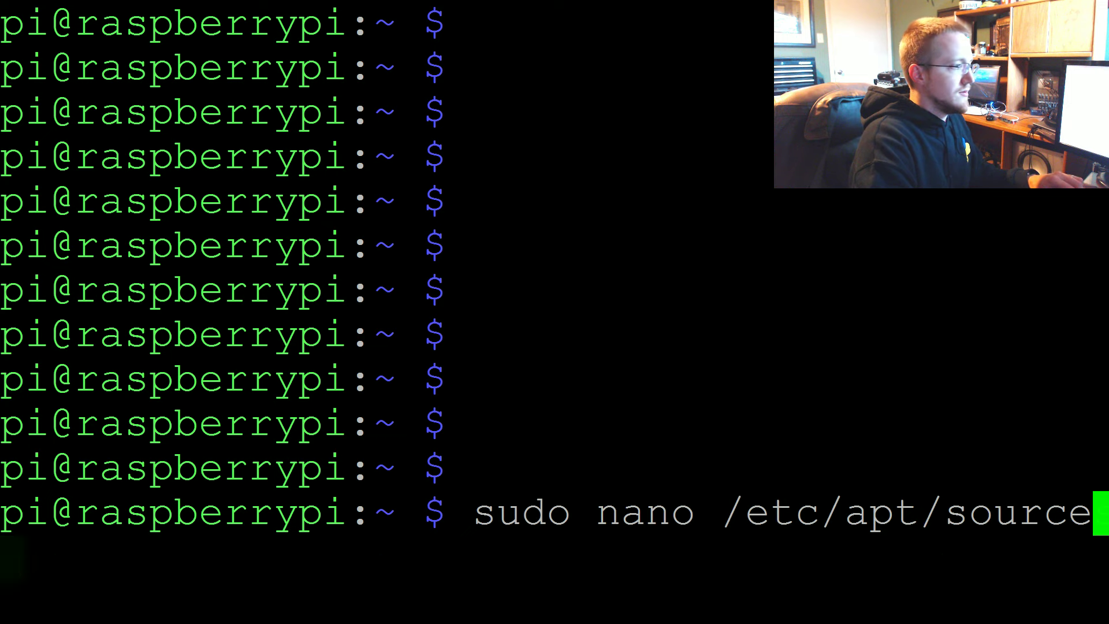
text(s.list)
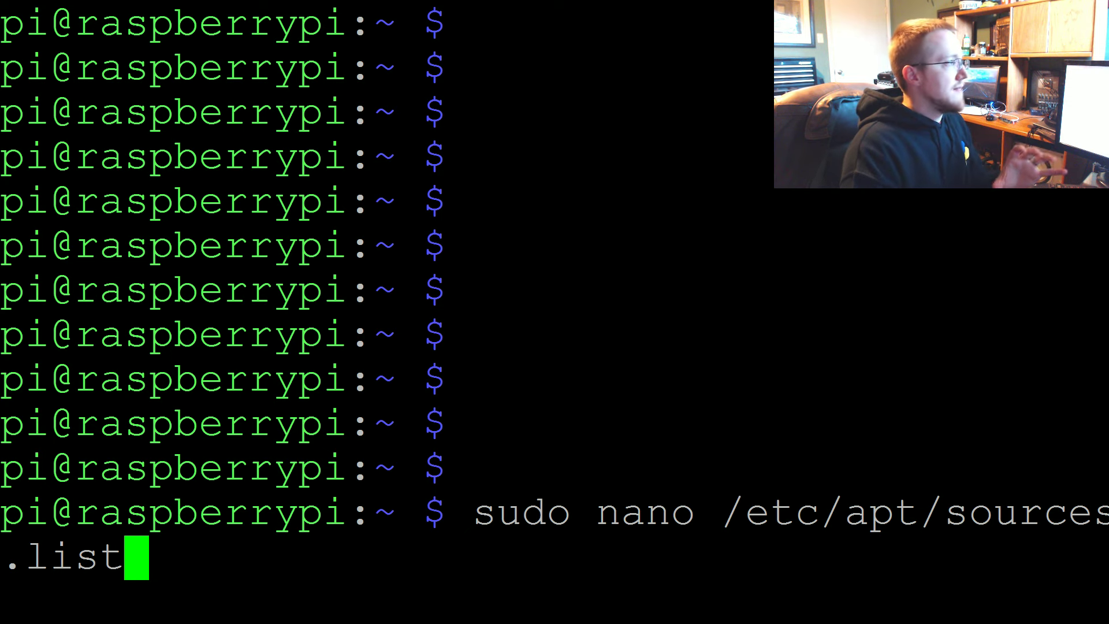
key(Return)
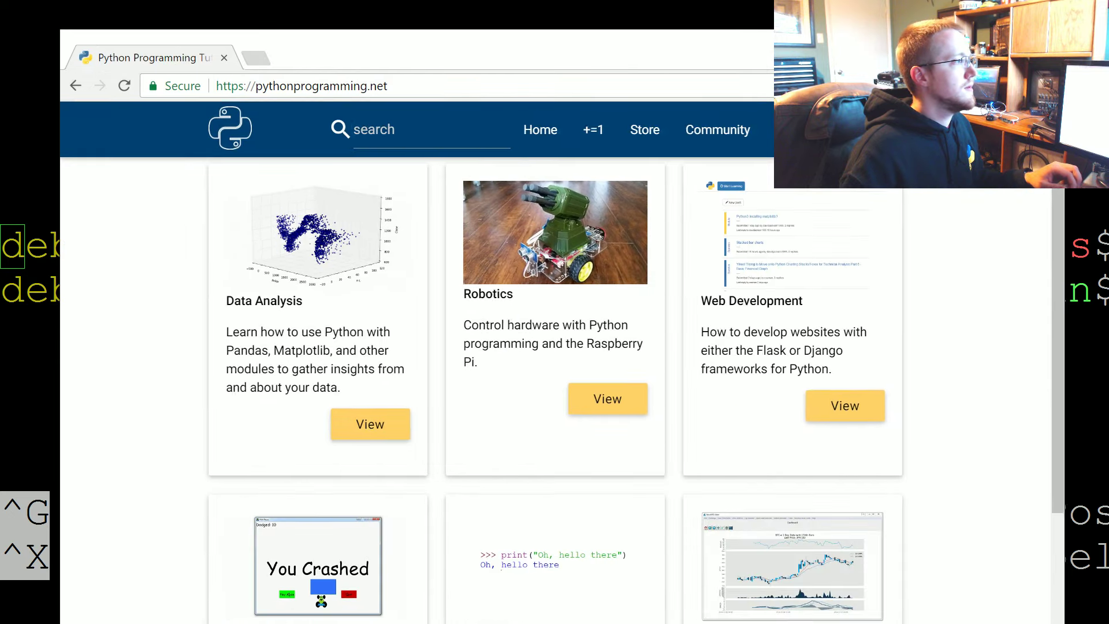
Search pythonprogramming.net for 'raspberry pi' and open the Raspberry Pi Tutorials series
click(357, 130)
text(raspberry pi)
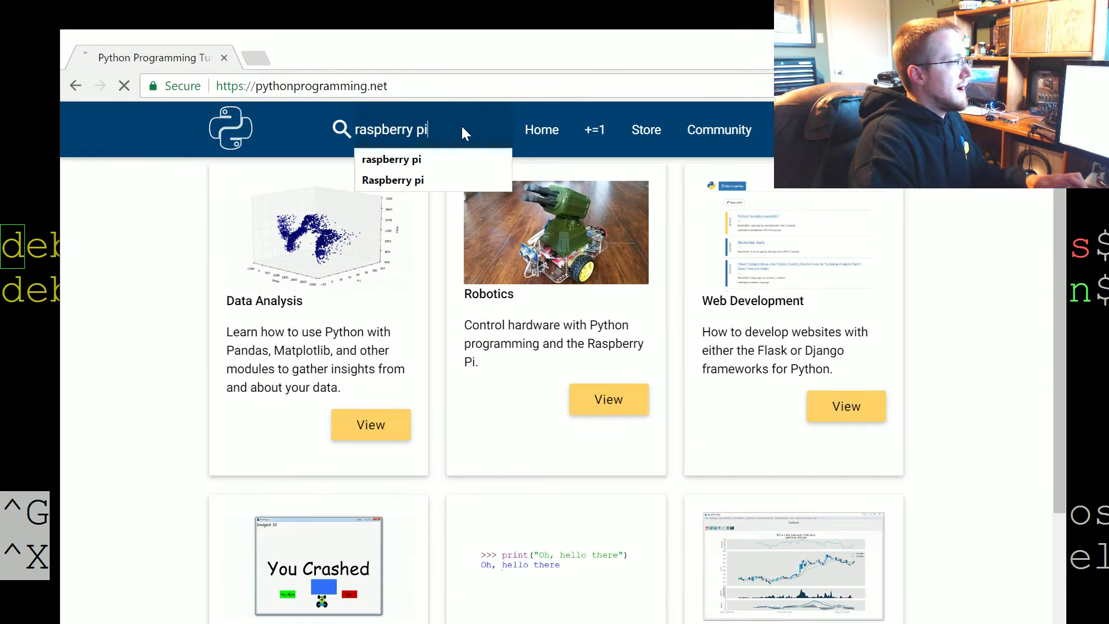
key(Return)
scroll(425, 350, down, 5)
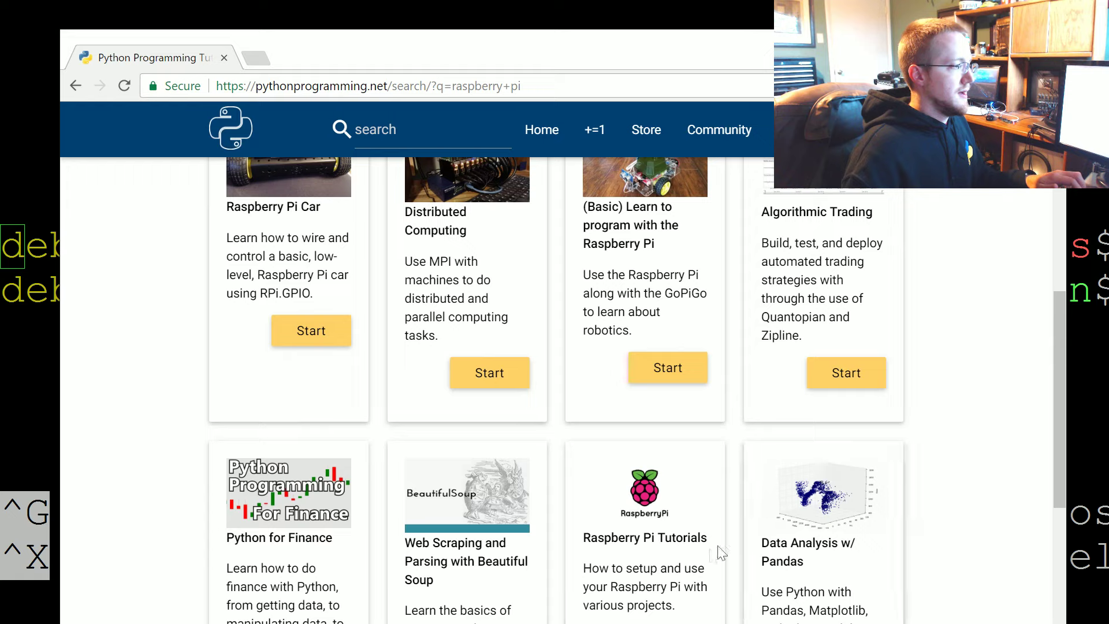
click(647, 518)
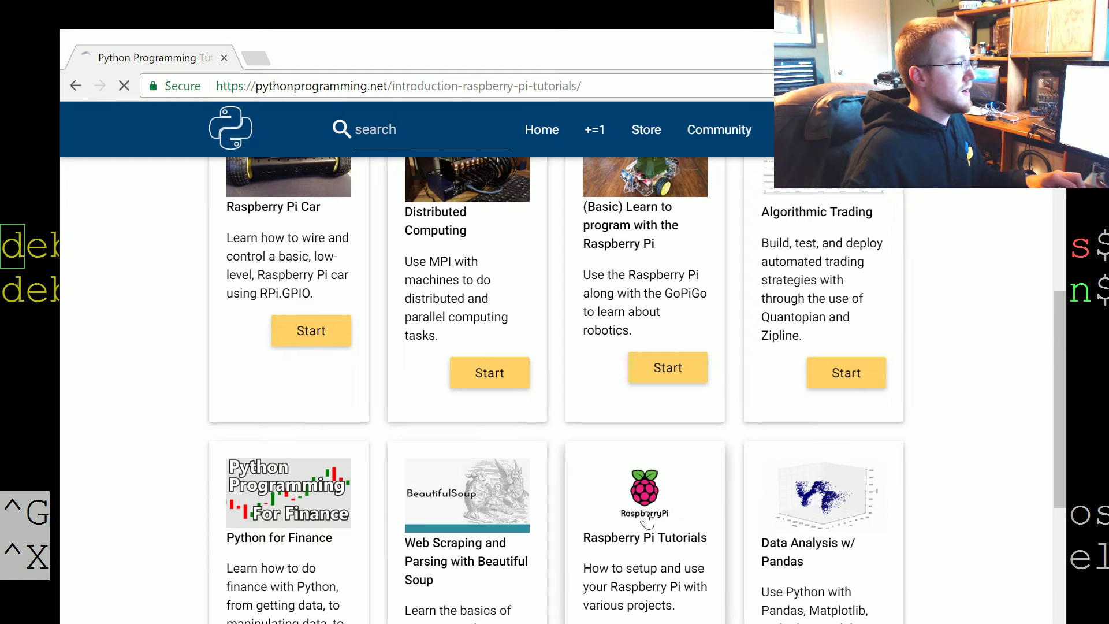
Select both sources.list lines in the tutorial's code block for copying
scroll(558, 355, down, 3)
scroll(558, 405, up, 3)
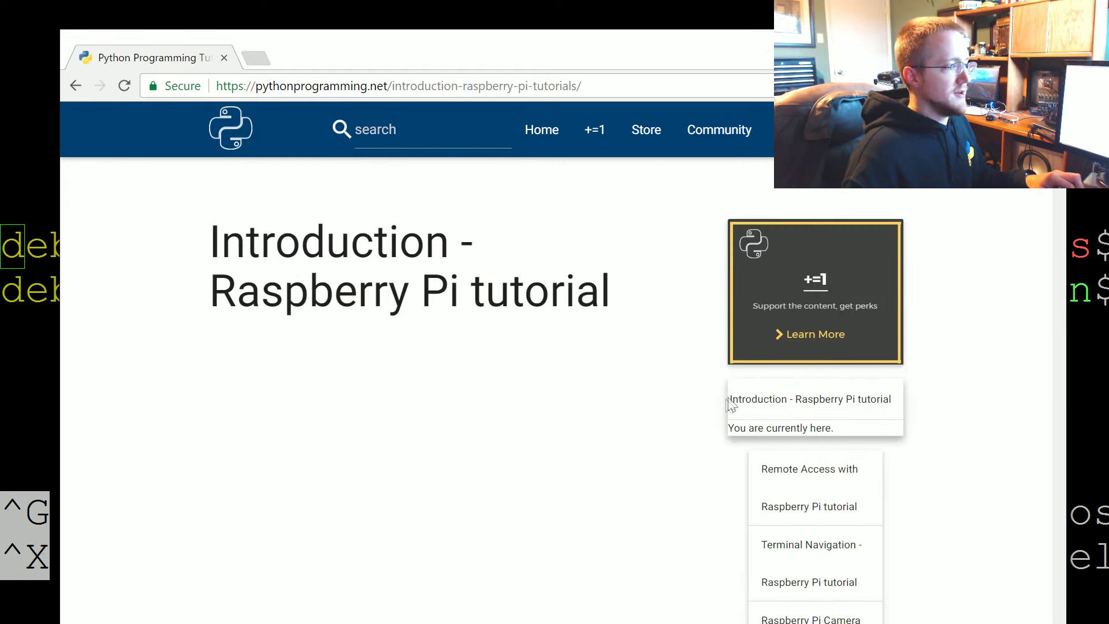
scroll(728, 404, down, 5)
scroll(733, 433, down, 15)
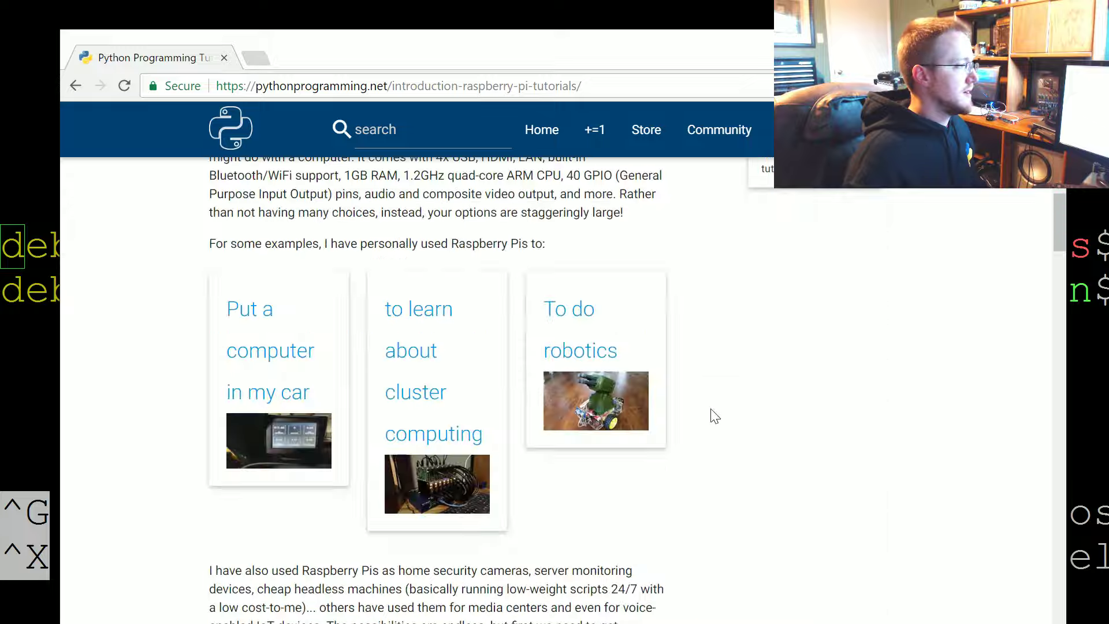
scroll(704, 410, down, 8)
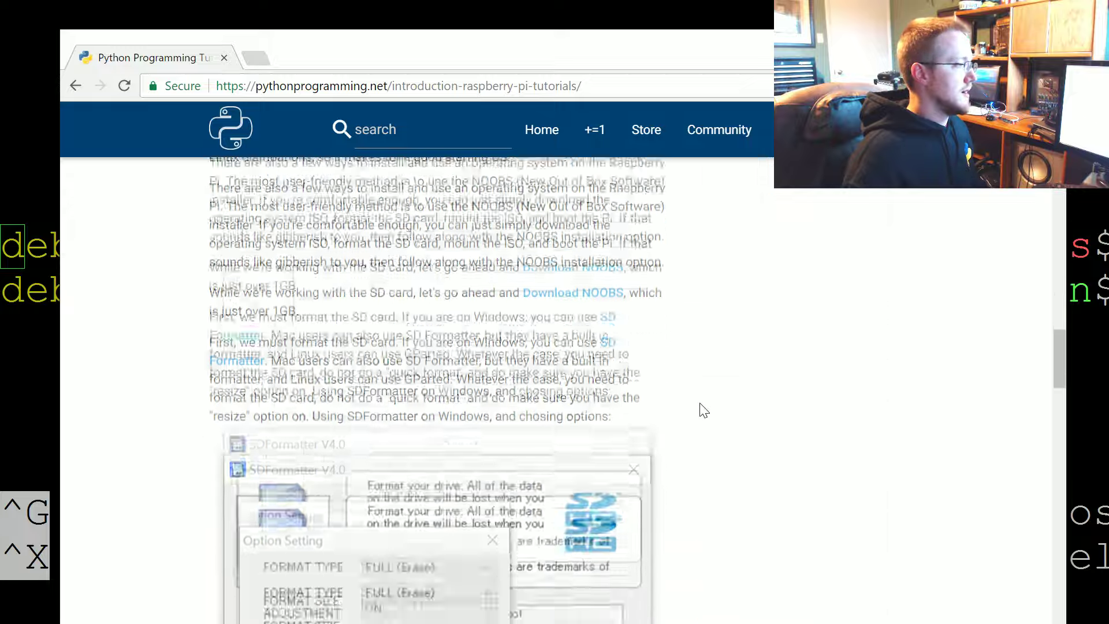
scroll(696, 398, down, 20)
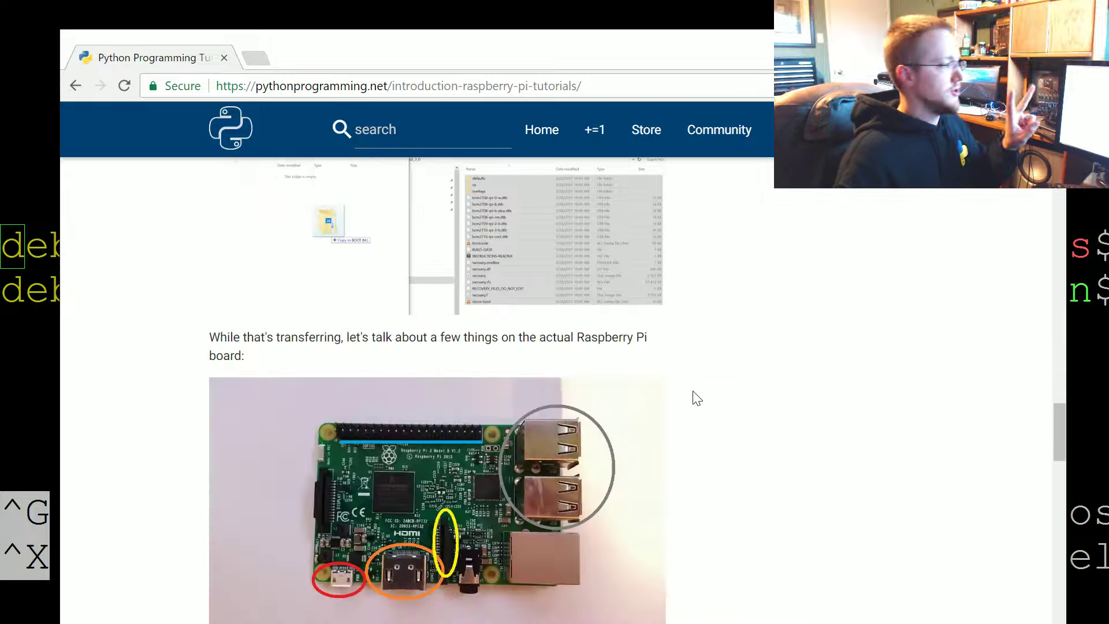
scroll(690, 392, down, 15)
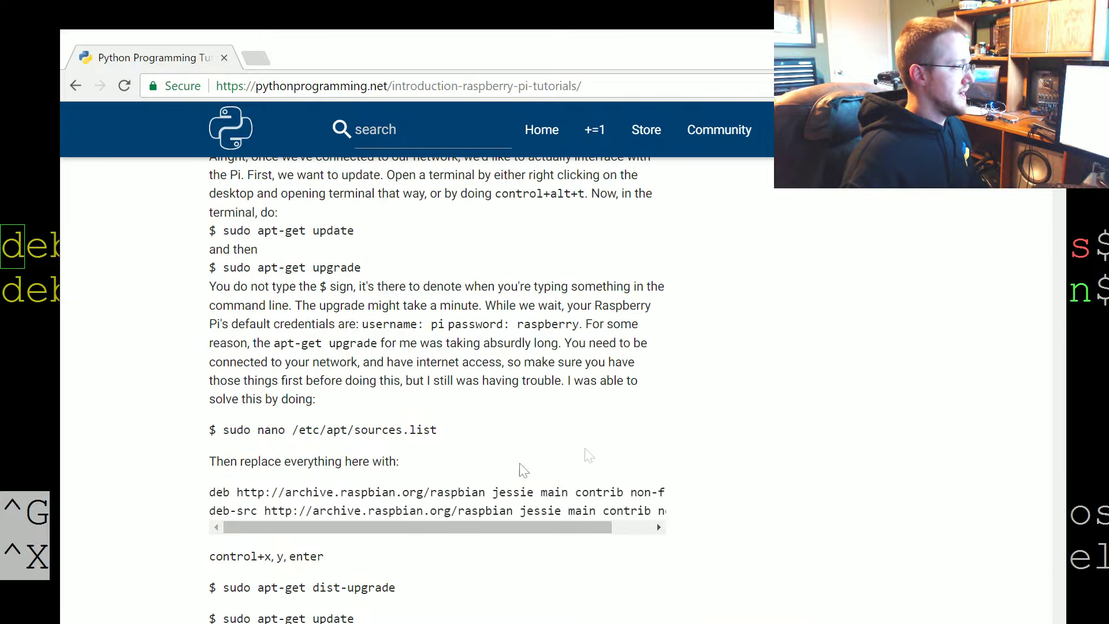
drag(209, 492, 664, 510)
right_click(480, 494)
Replace sources.list with the copied raspbian.org jessie deb lines and save the file
click(520, 507)
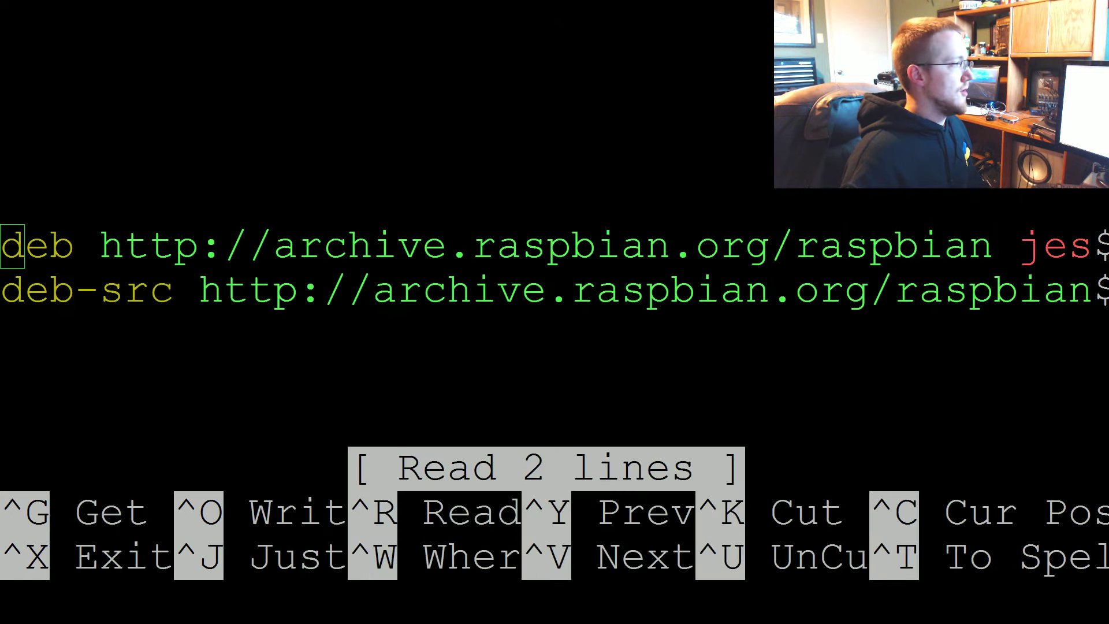
key(alt+Tab)
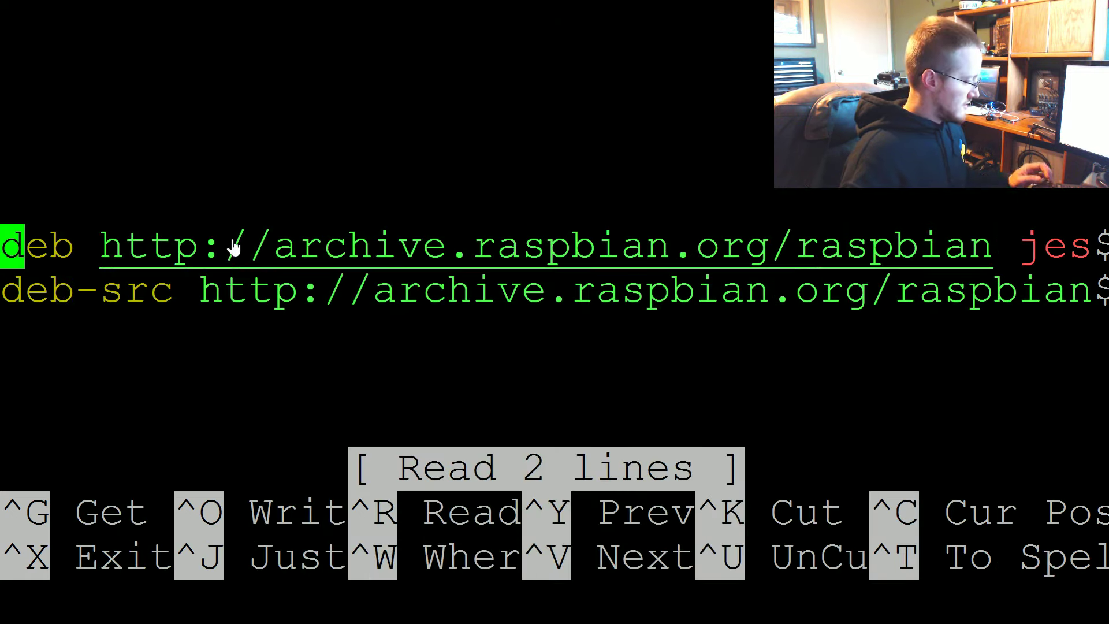
key(ctrl+k)
key(ctrl+k)
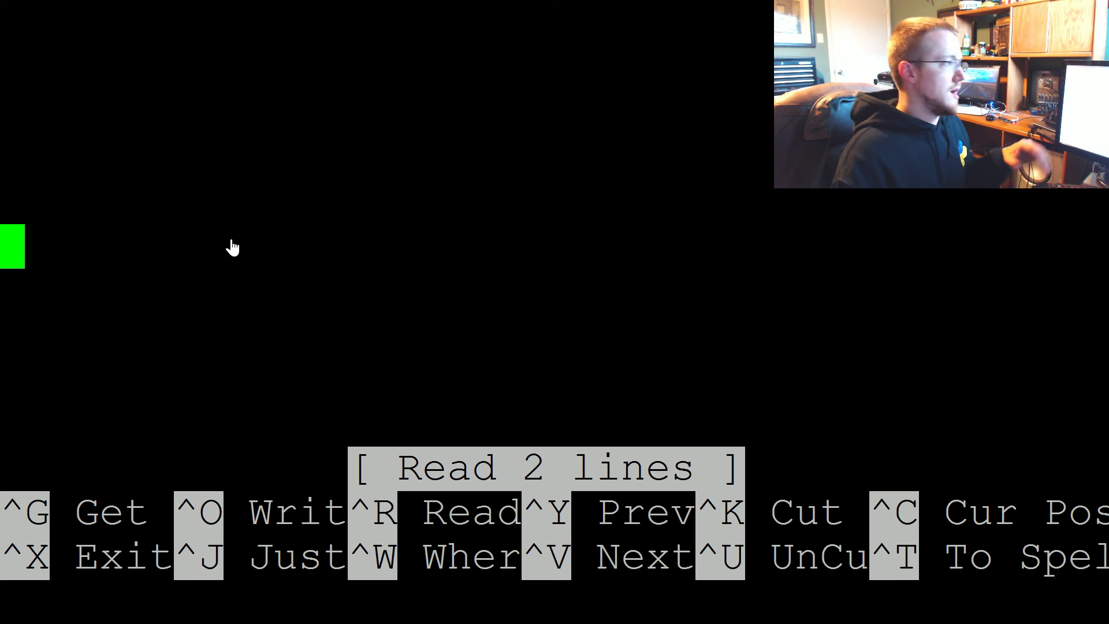
key(ctrl+shift+v)
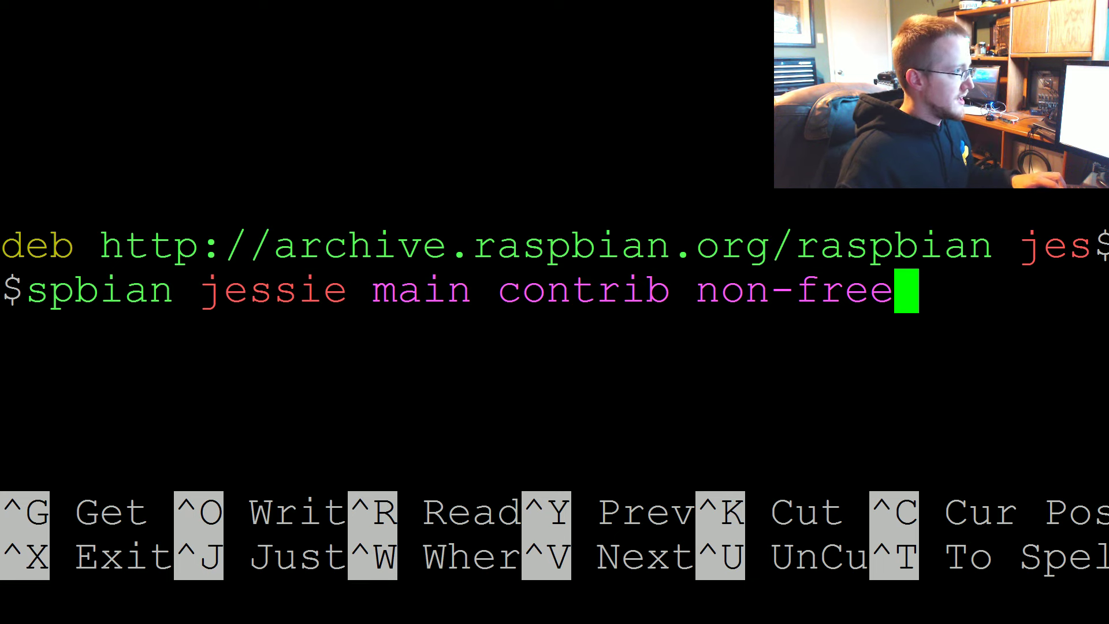
key(ctrl+x)
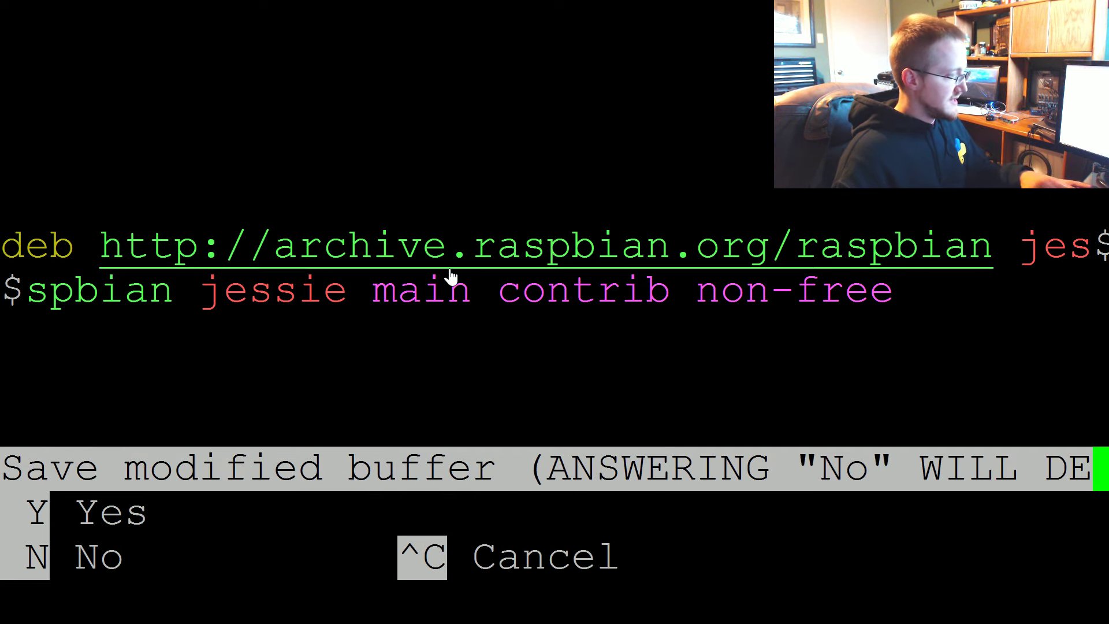
key(y)
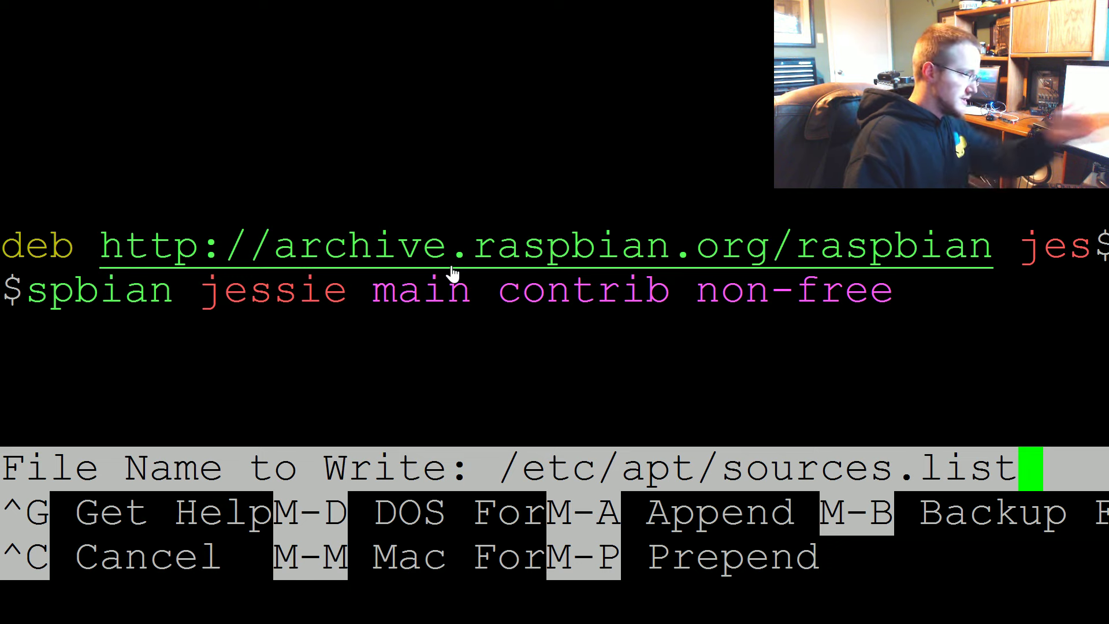
key(Return)
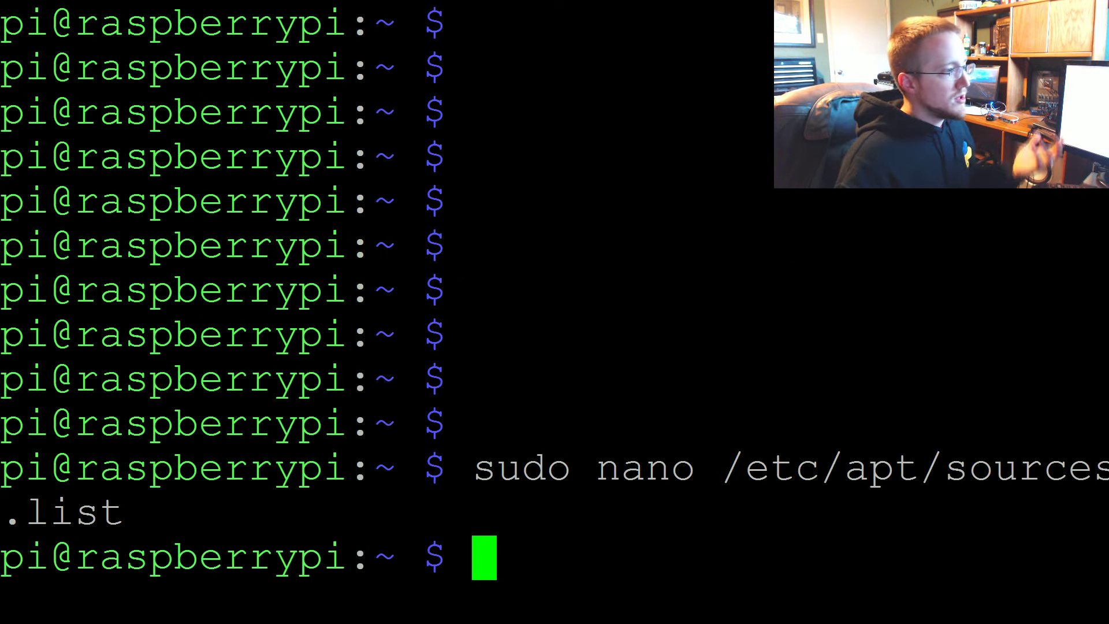
Run sudo apt-get dist-upgrade for 30 packages, confirm it, then interrupt it at 6% during the wolfram-engine download
text(sud)
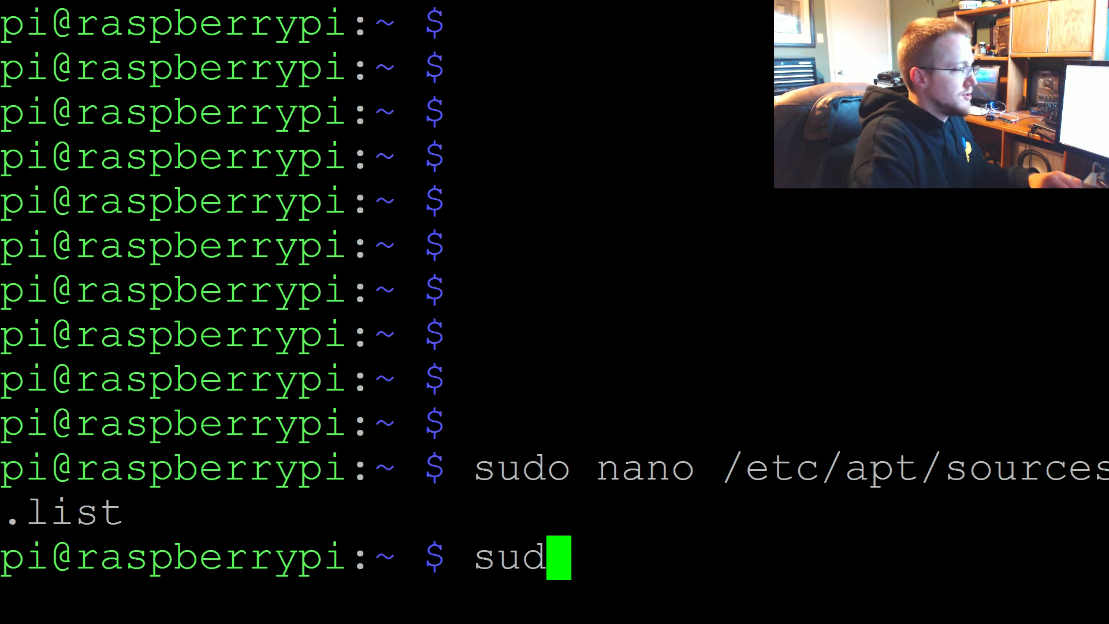
text(o apt-get dist-upgrade)
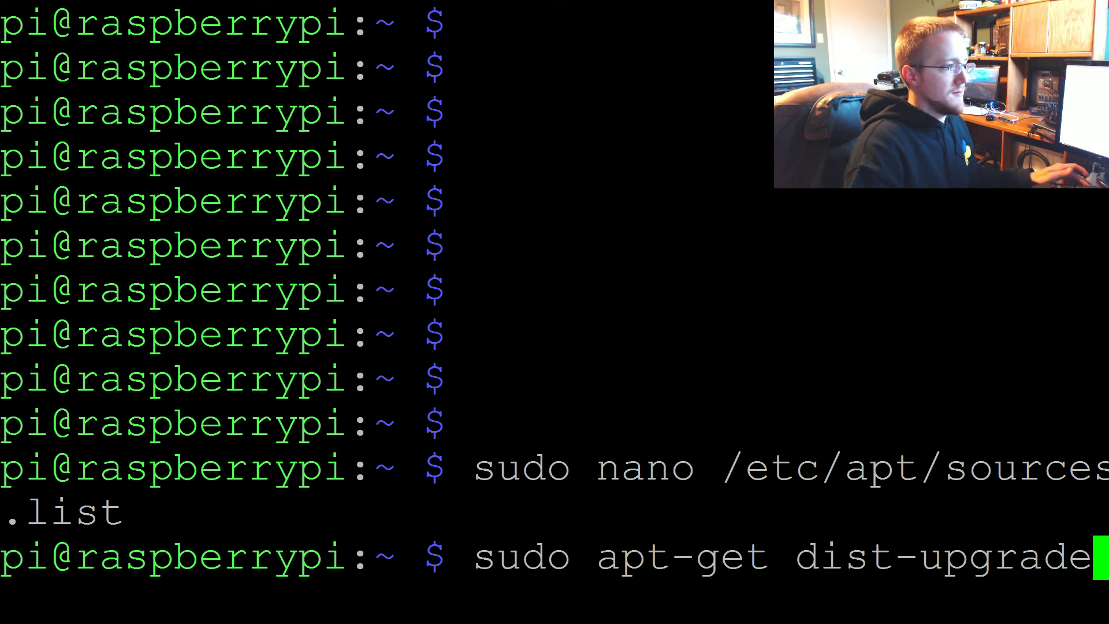
key(Return)
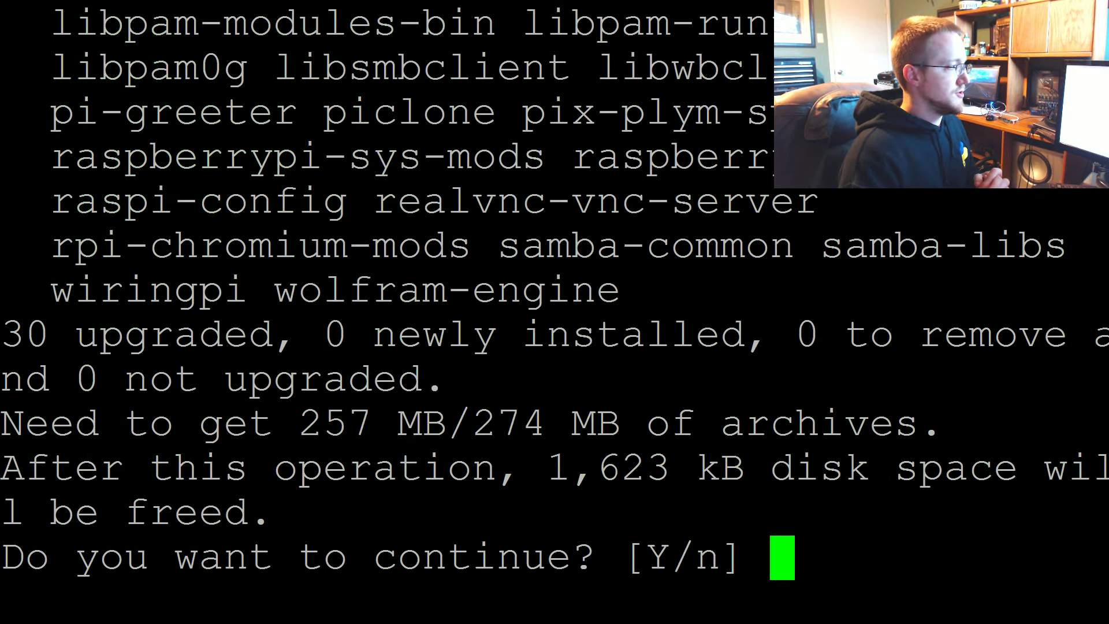
text(y)
key(Return)
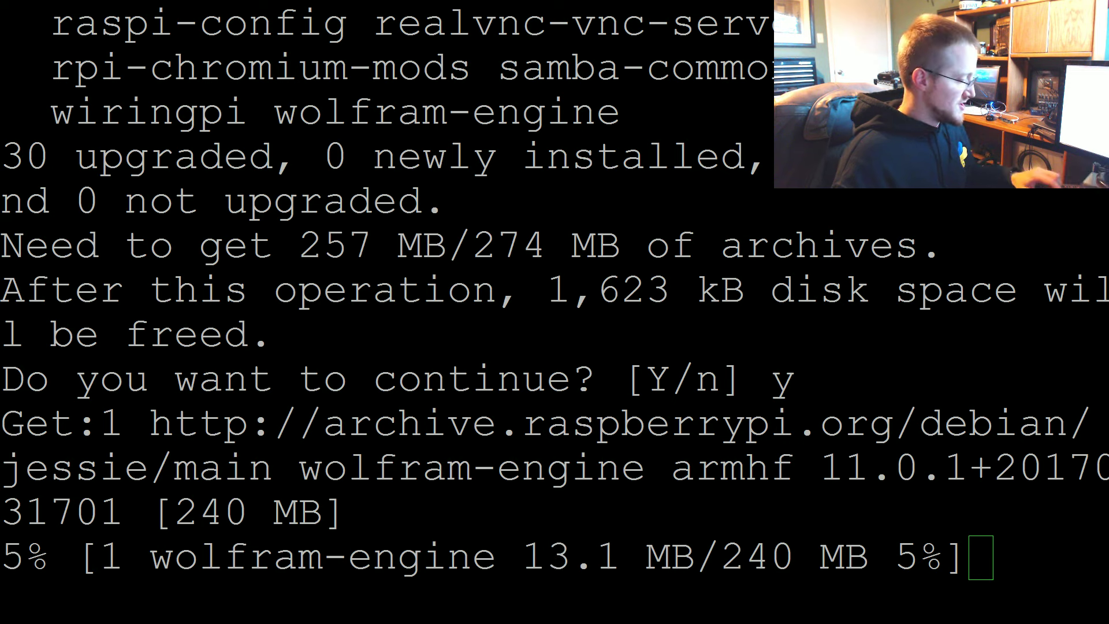
key(ctrl+c)
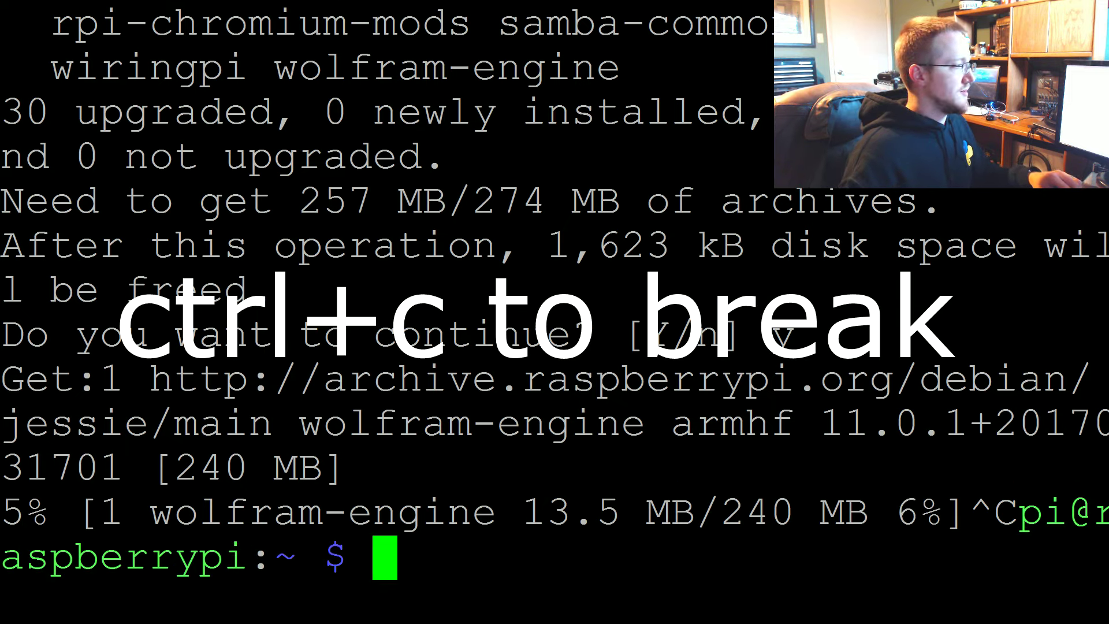
text(sudo a)
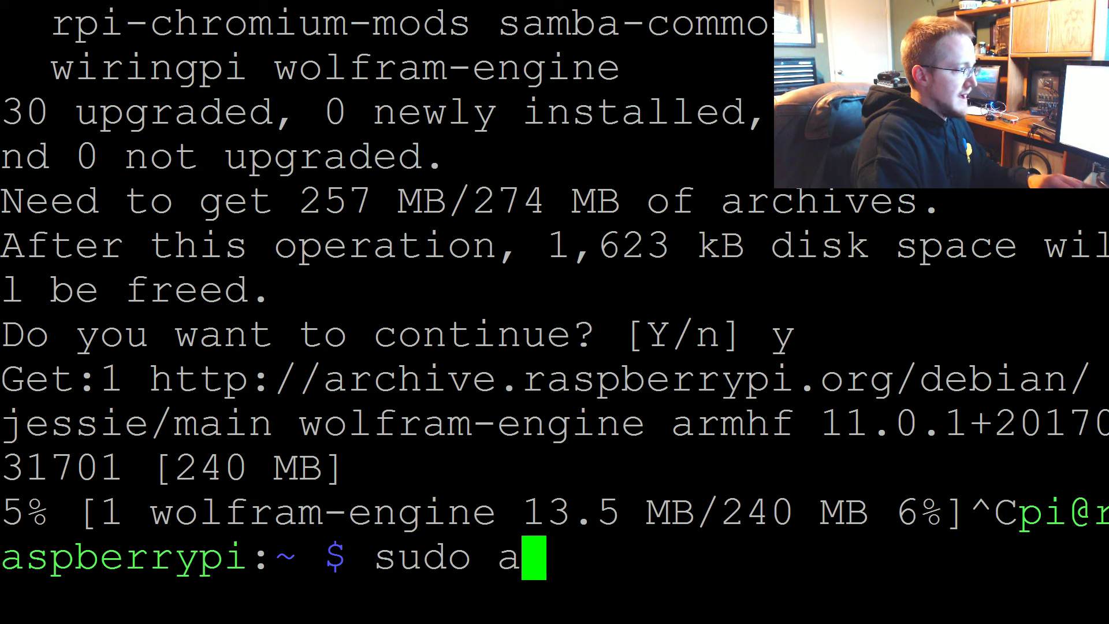
text(pt-ge)
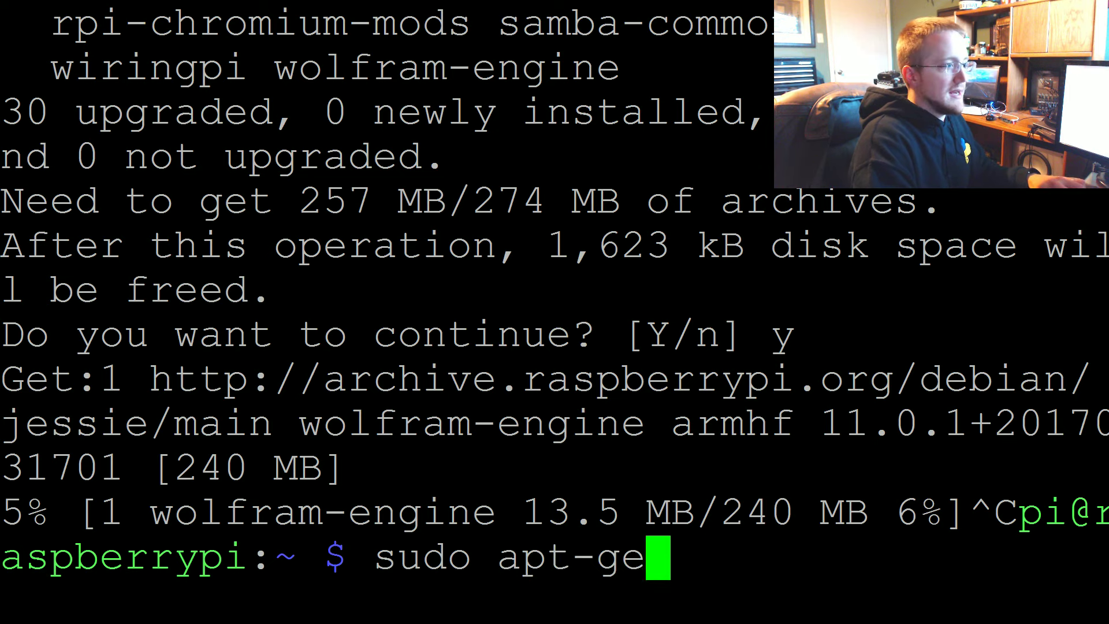
text(t purge wof)
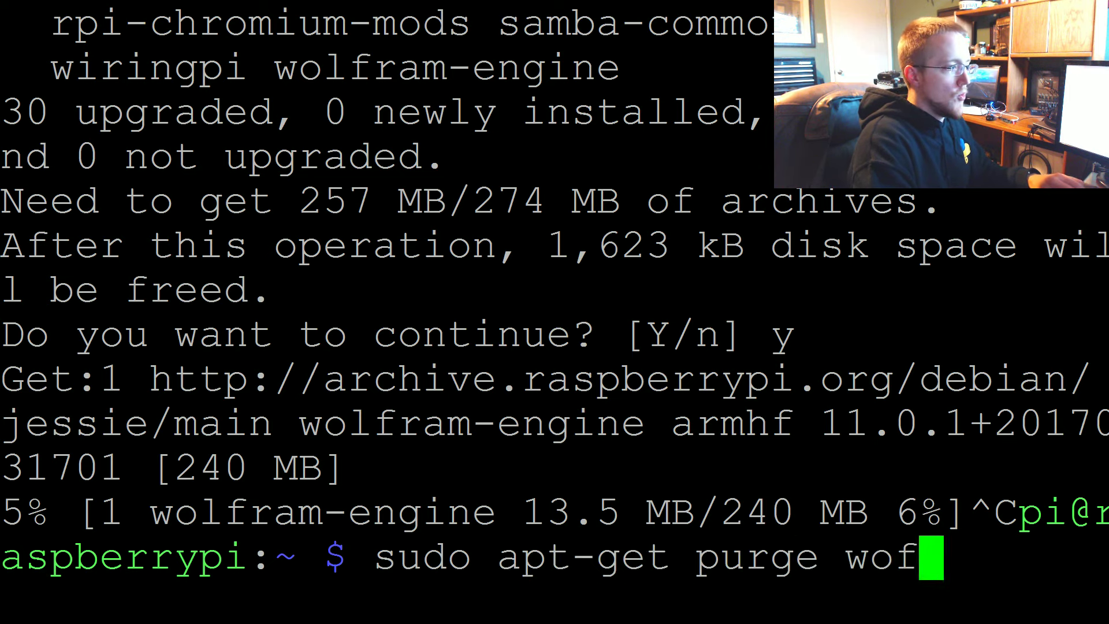
key(BackSpace)
text(lfram-)
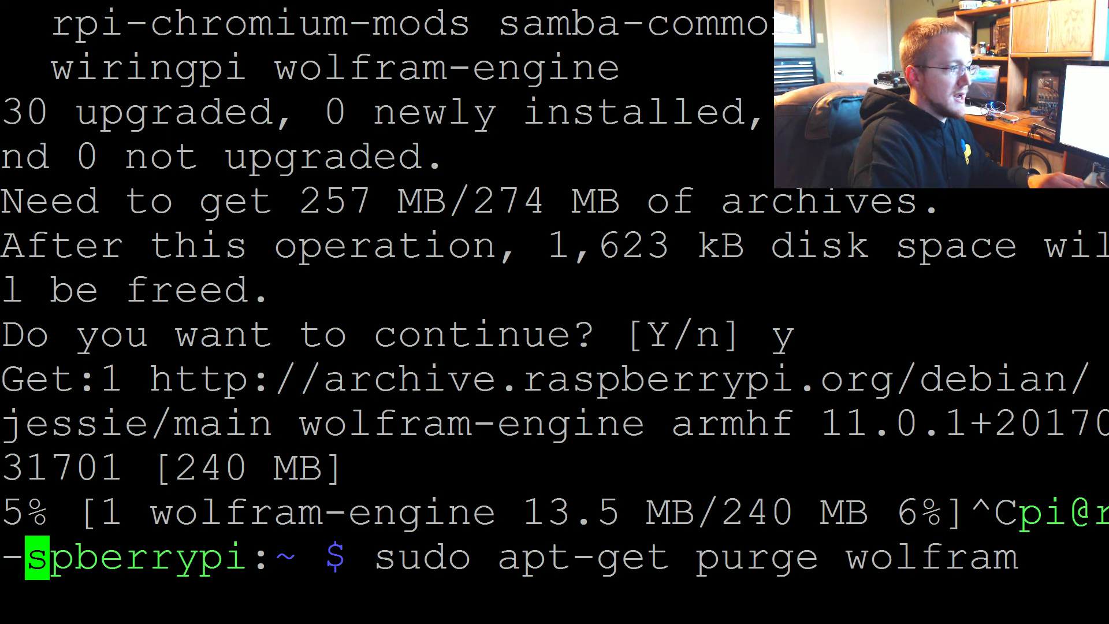
text(engine)
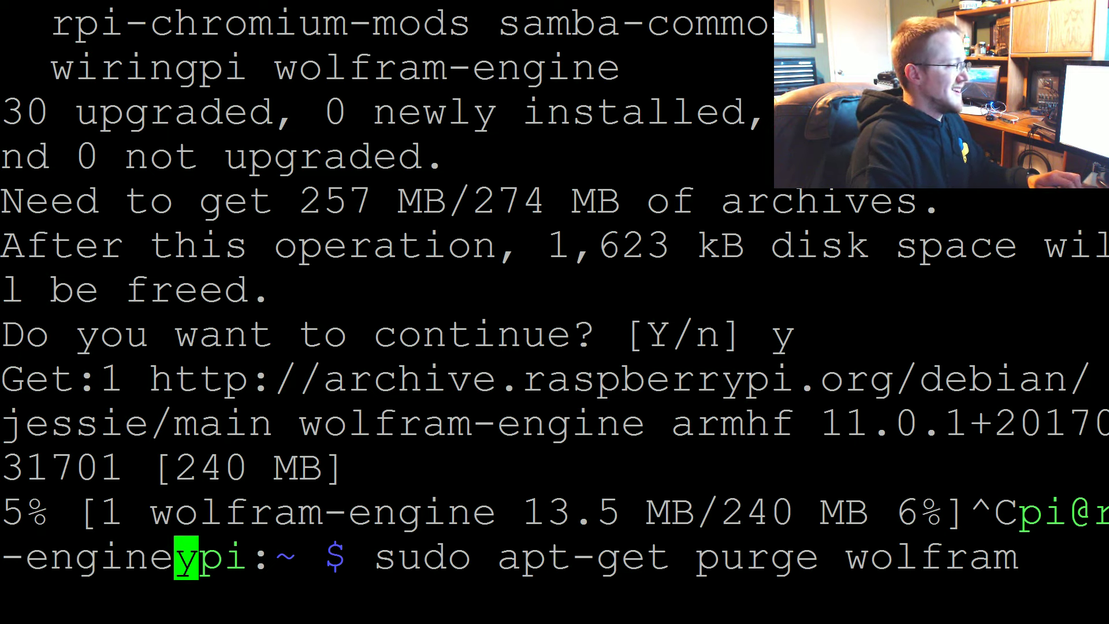
key(Return)
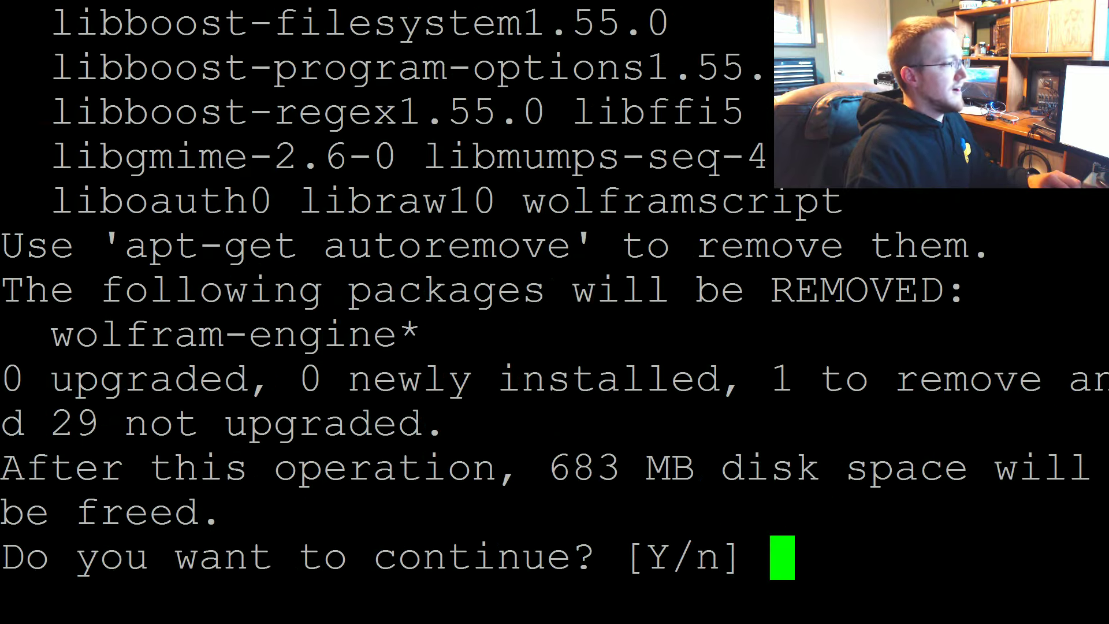
text(y)
key(Return)
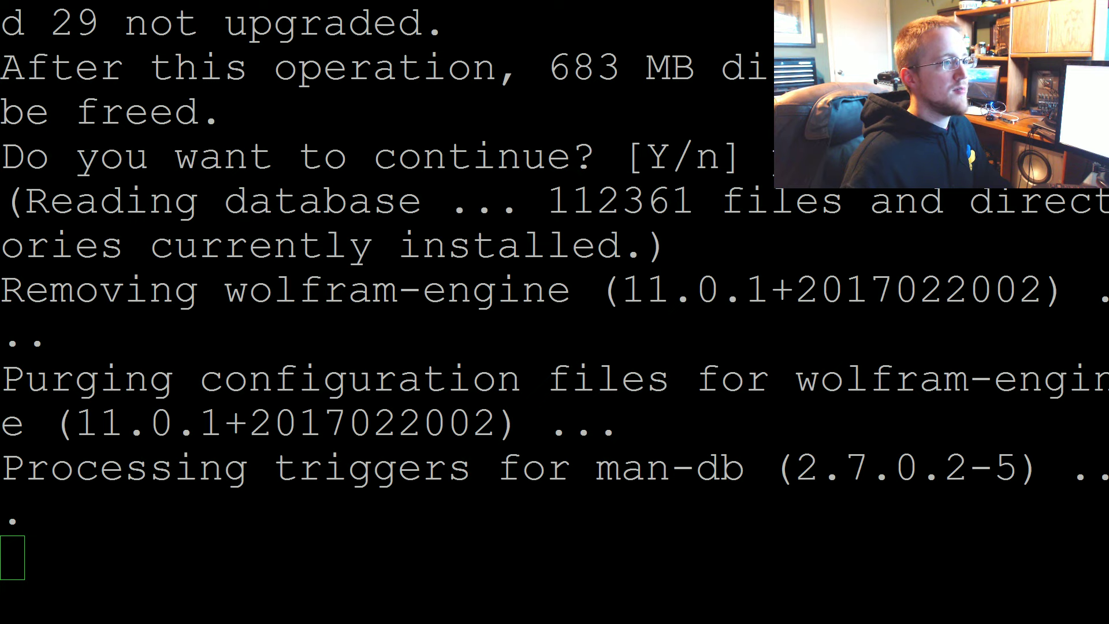
key(alt+Tab)
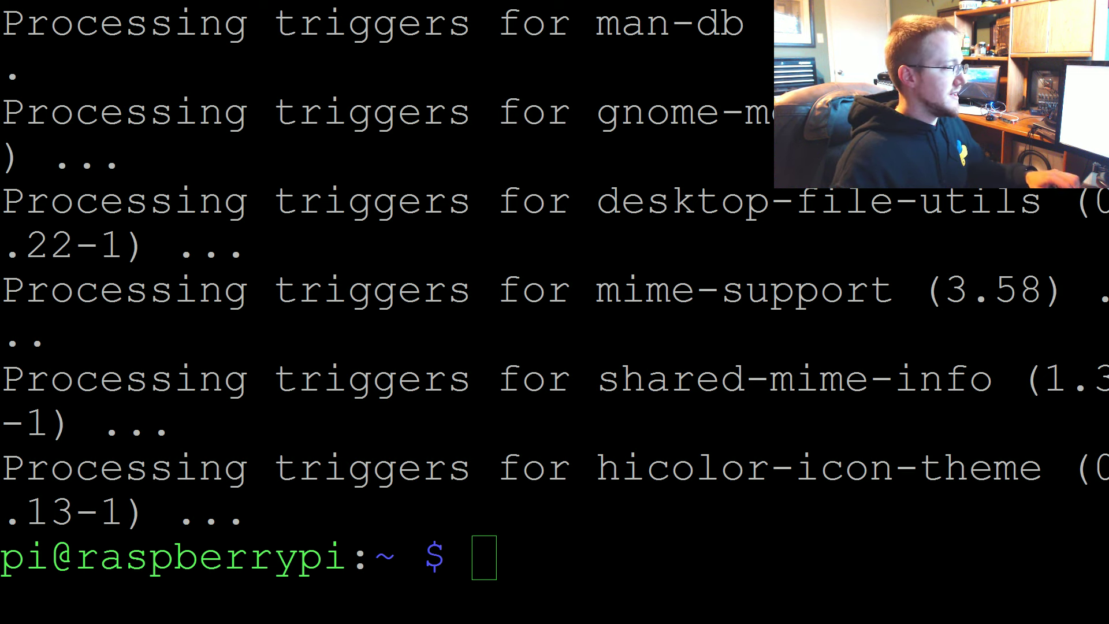
Run sudo apt-get autoremove to remove the 10 unneeded packages, such as libffi5 and libraw10, freeing 13.5 MB
text(sudo apt-get)
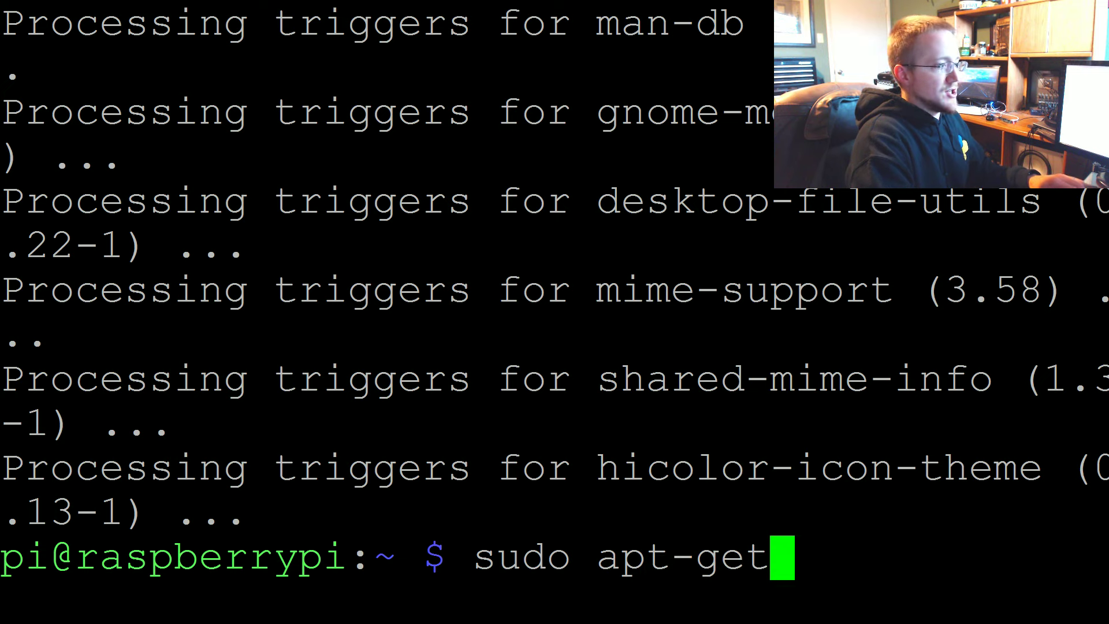
text( autormot)
key(BackSpace)
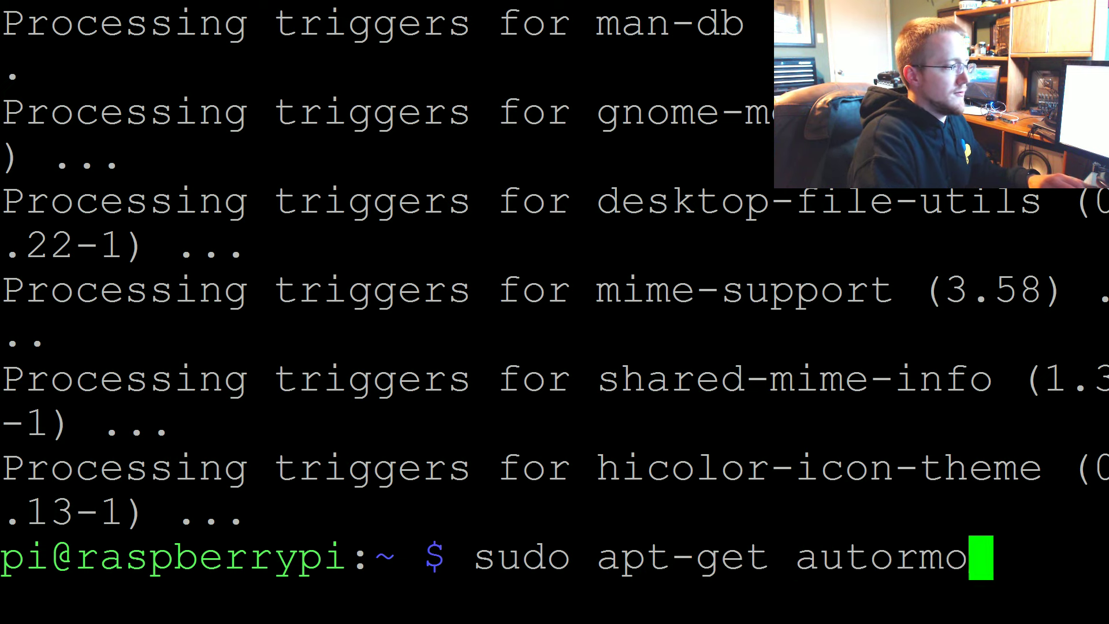
key(BackSpace)
key(BackSpace)
text(emove)
key(Return)
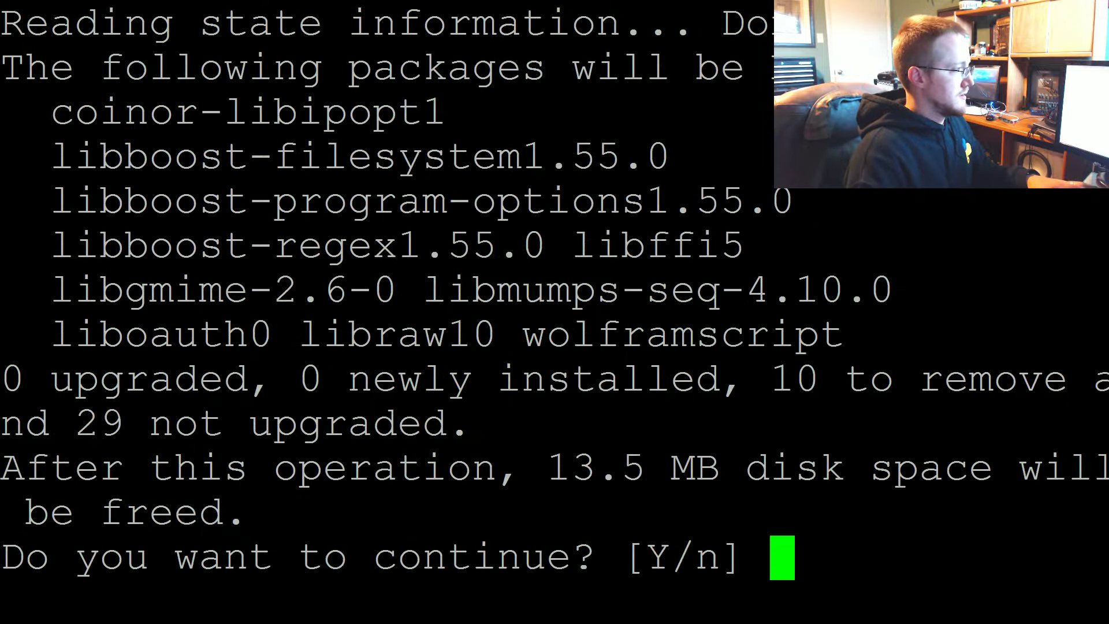
text(y)
key(Return)
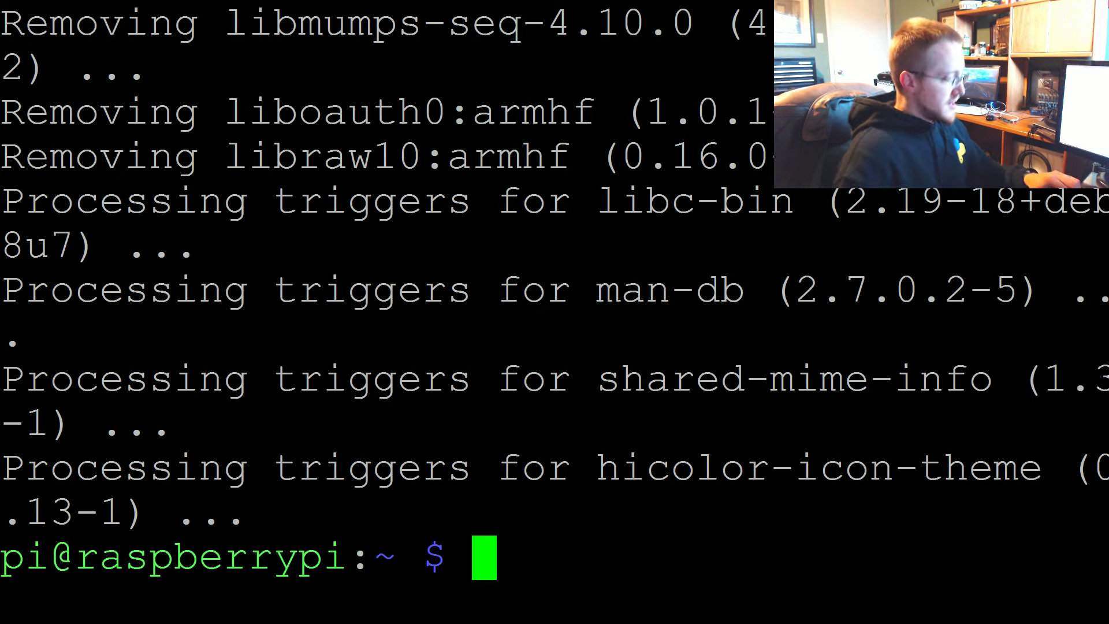
text(sudo apt-get update)
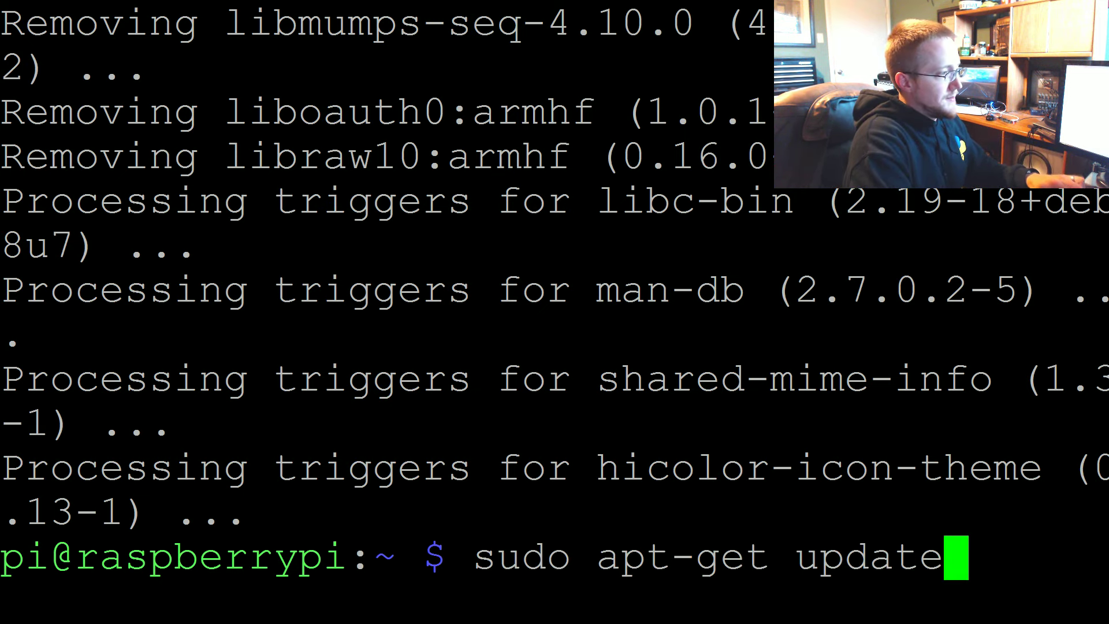
Run sudo apt-get update, restarting it after it stalls, until archive.raspbian.org and archive.raspberrypi.org lists are refreshed
key(Return)
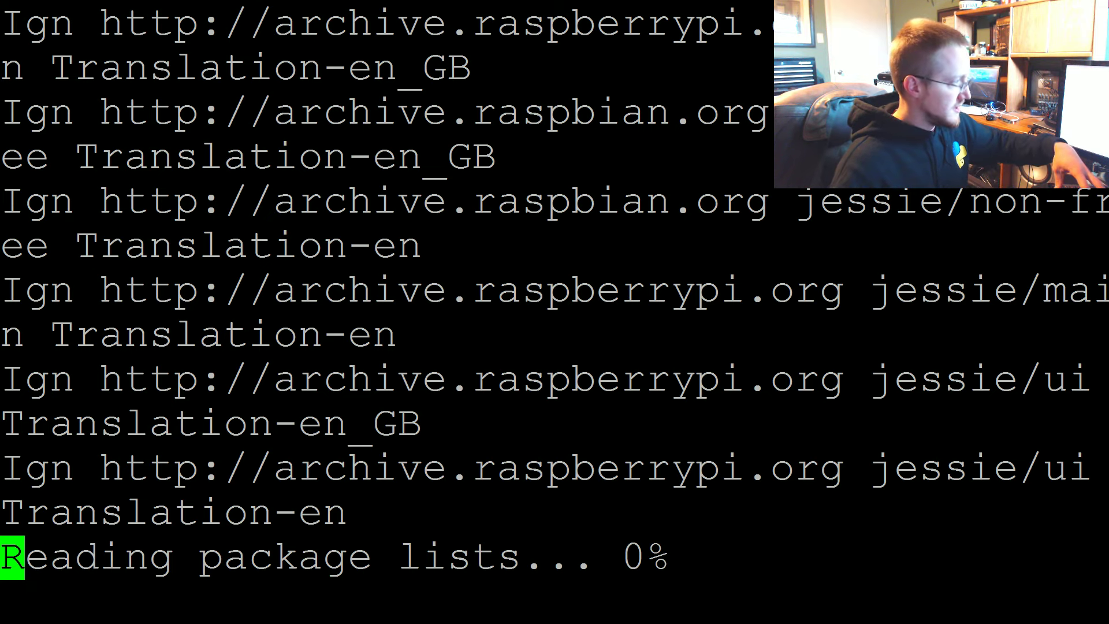
key(ctrl+backslash)
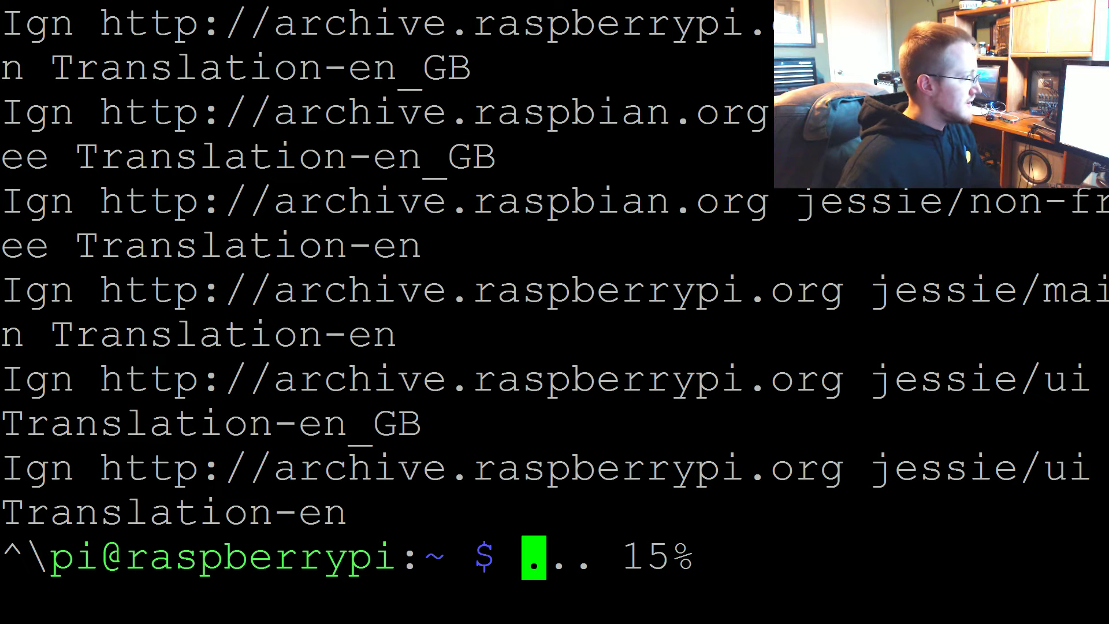
key(Return)
key(Return)
key(Return)
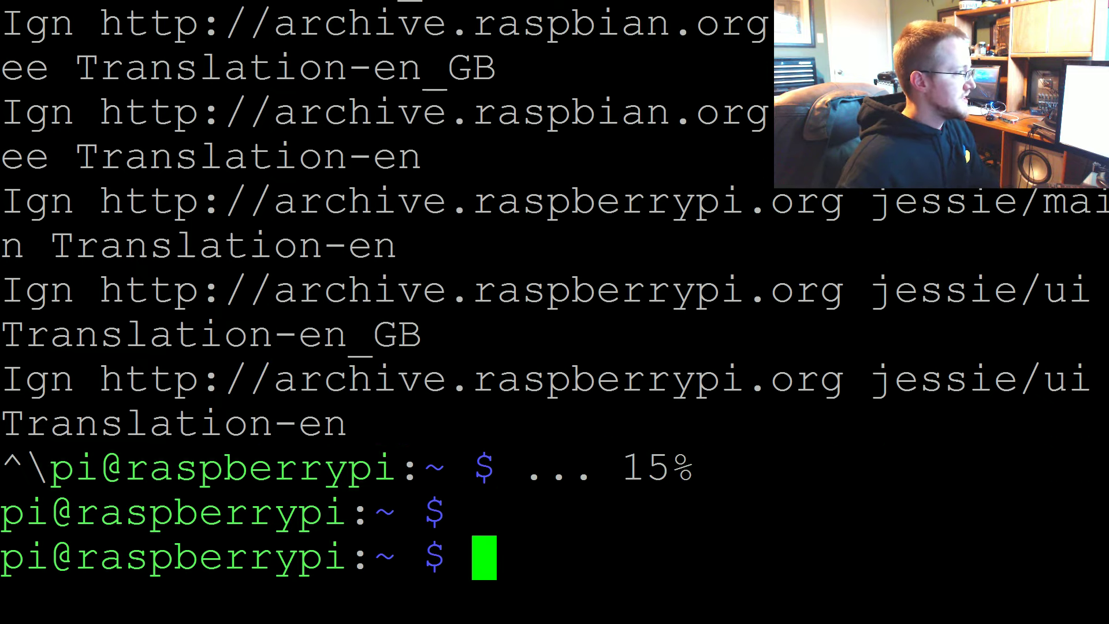
key(Up)
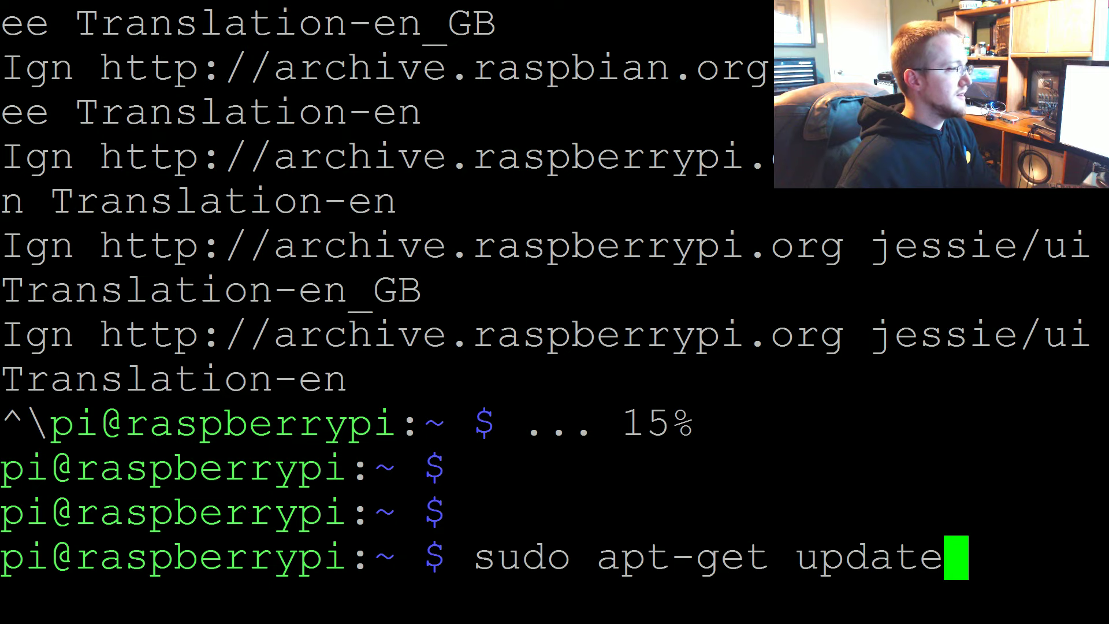
key(Return)
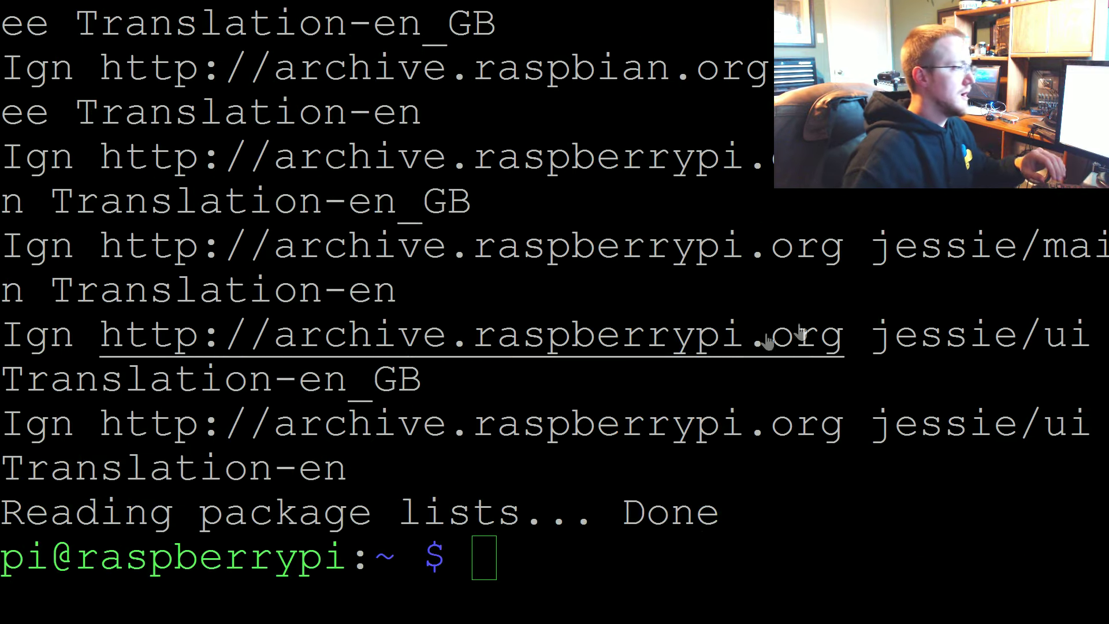
Run sudo apt-get upgrade and confirm upgrading the 29 packages needing 17.2 MB of archives
key(alt+Tab)
text(sudoi)
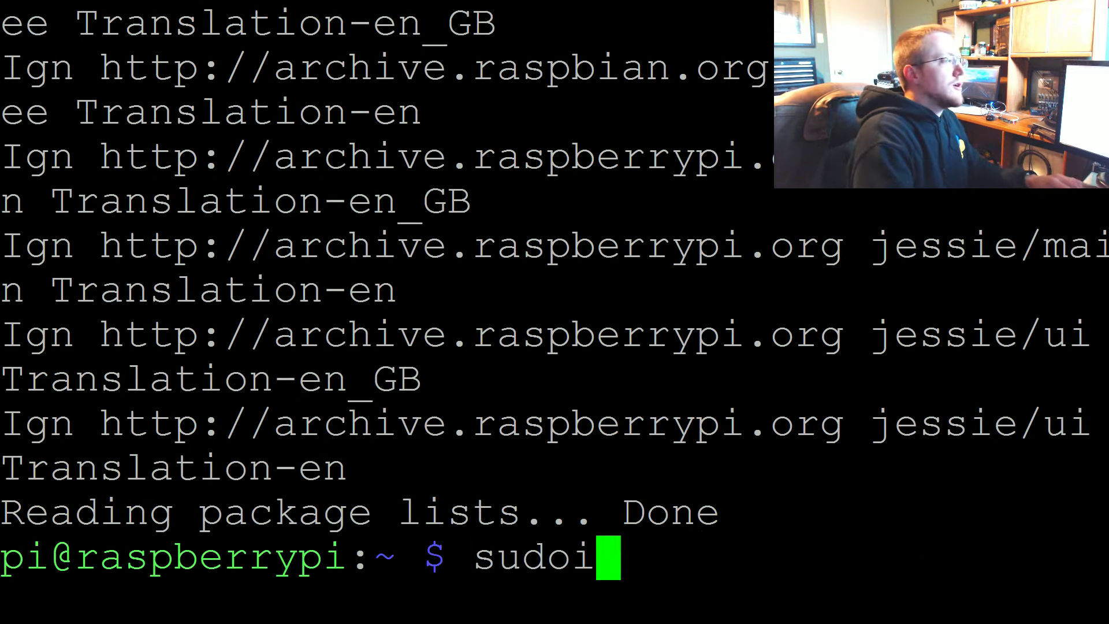
key(BackSpace)
key(BackSpace)
text(apt-get upgrade)
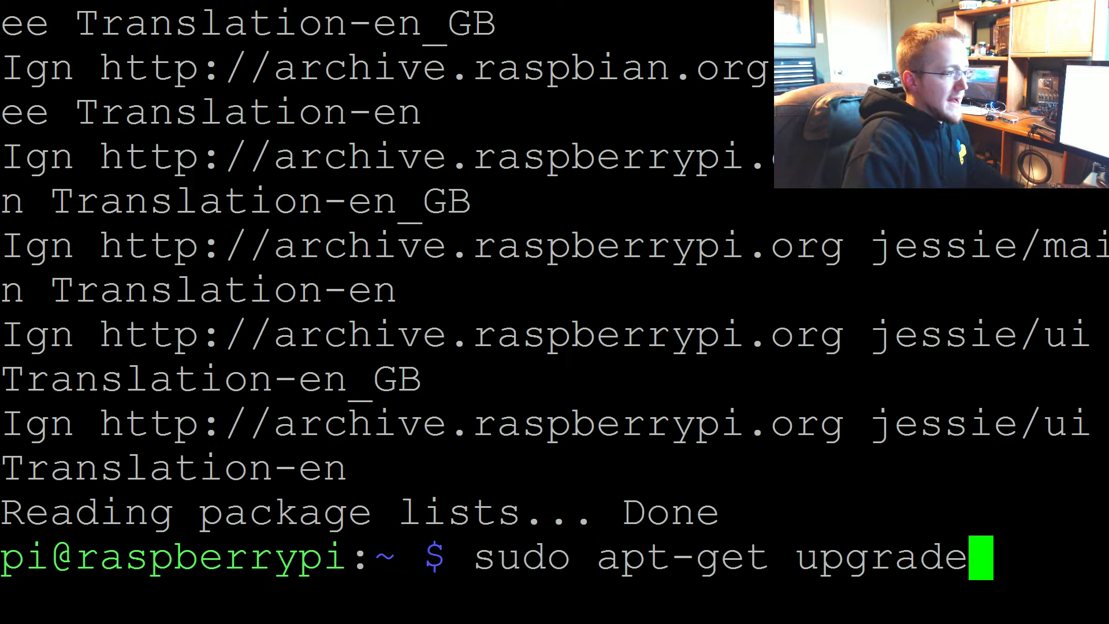
key(Return)
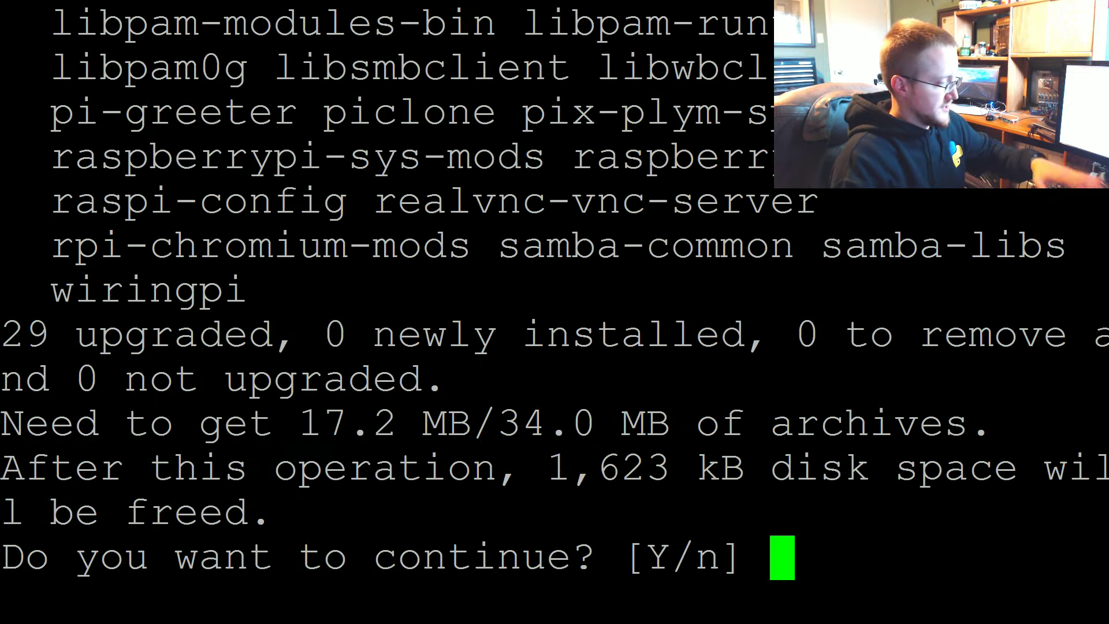
text(y)
key(Return)
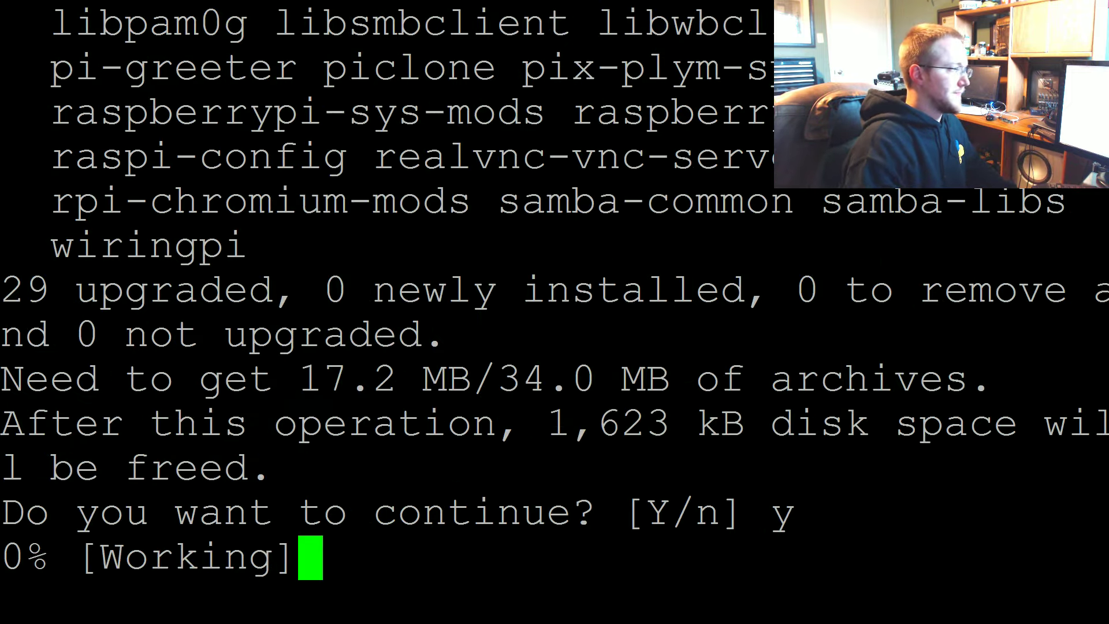